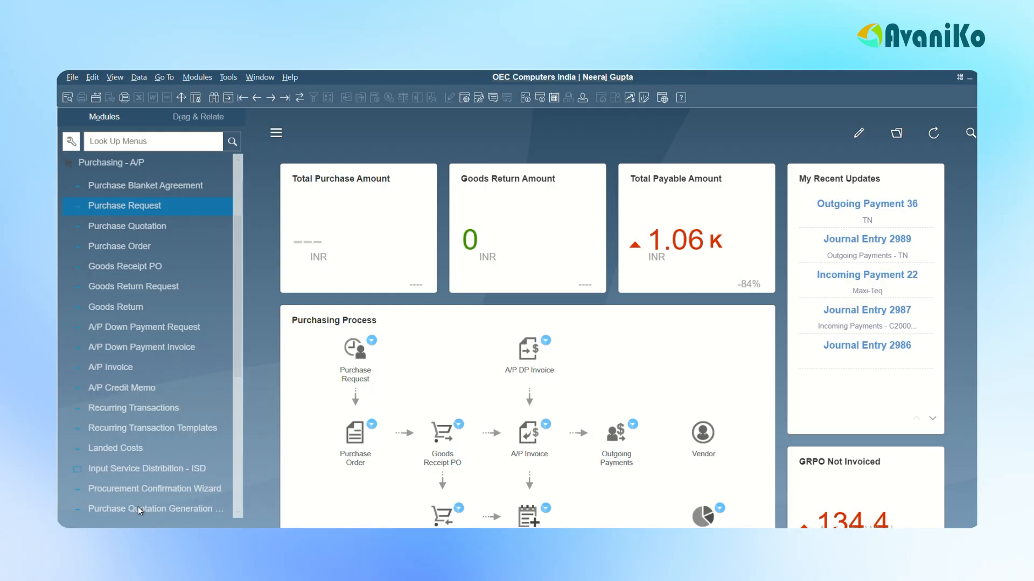
Step: Start the Purchase Quotation Generation Wizard and define a new parameter set with name and description PQ1
{"action": "left_click", "coordinate": [138, 507]}
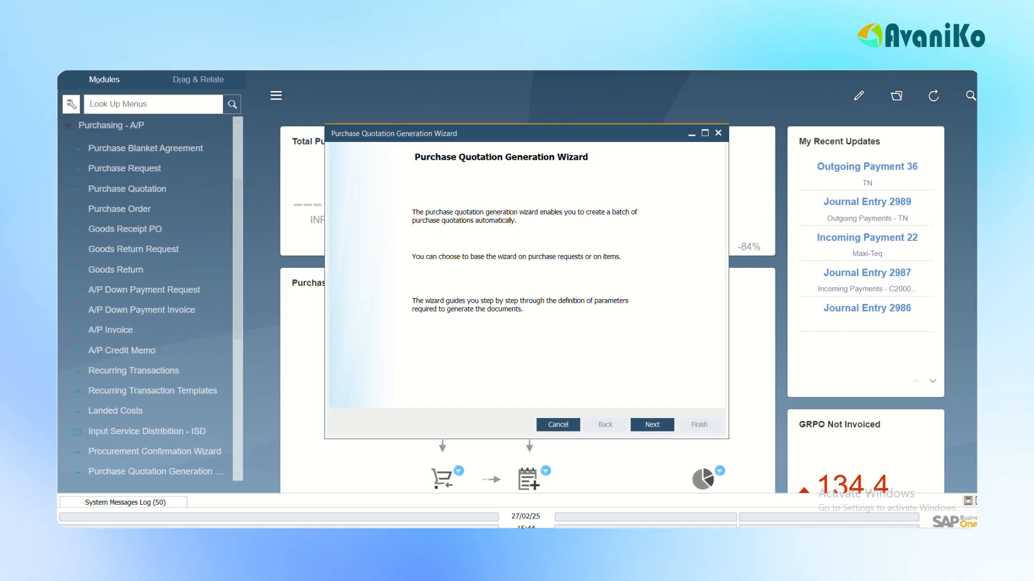
{"action": "left_click", "coordinate": [650, 424]}
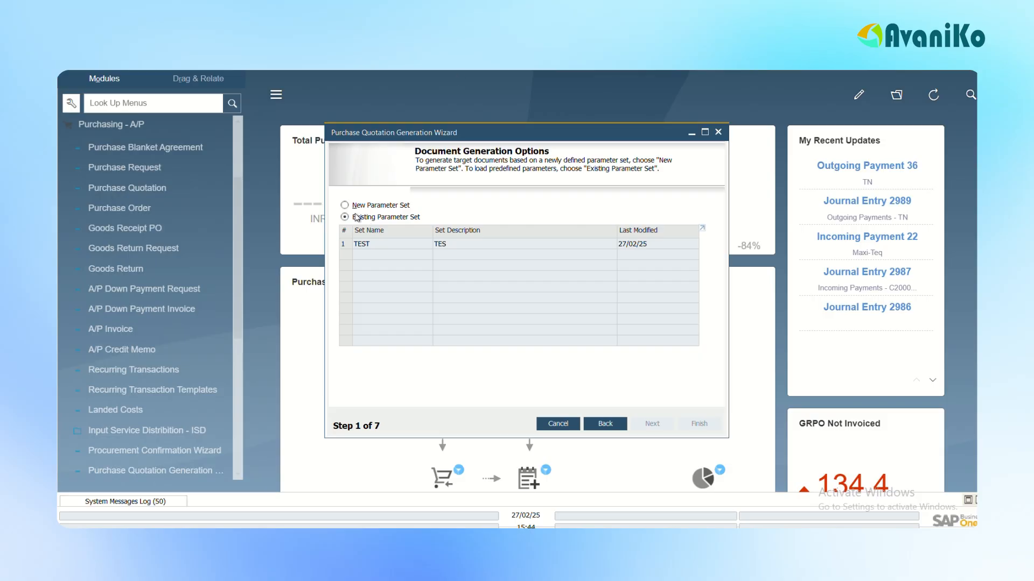
{"action": "left_click", "coordinate": [378, 207]}
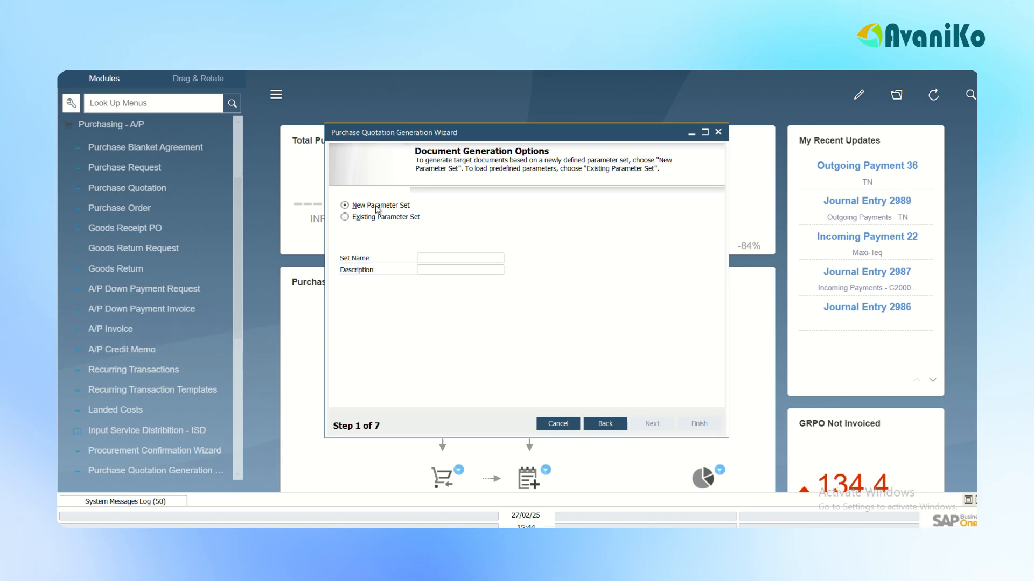
{"action": "left_click", "coordinate": [435, 256]}
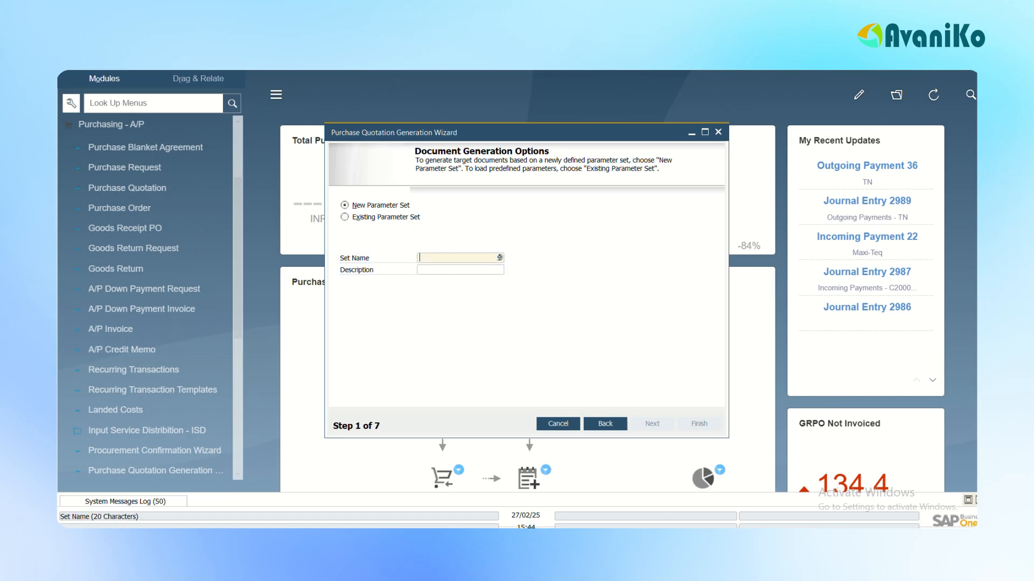
{"action": "type", "text": "PQ1"}
{"action": "key", "text": "Tab"}
{"action": "type", "text": "PQ1"}
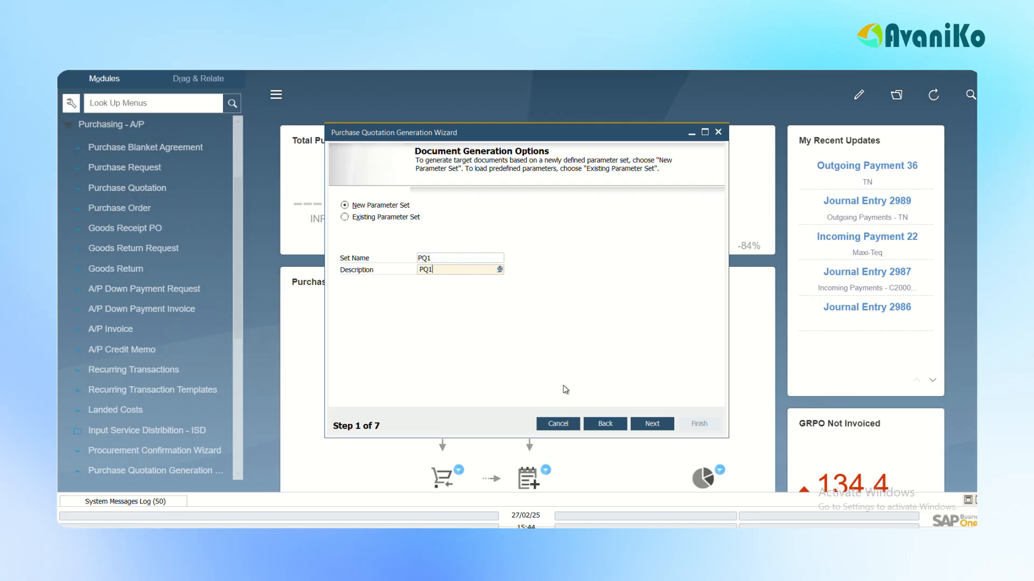
{"action": "left_click", "coordinate": [650, 424]}
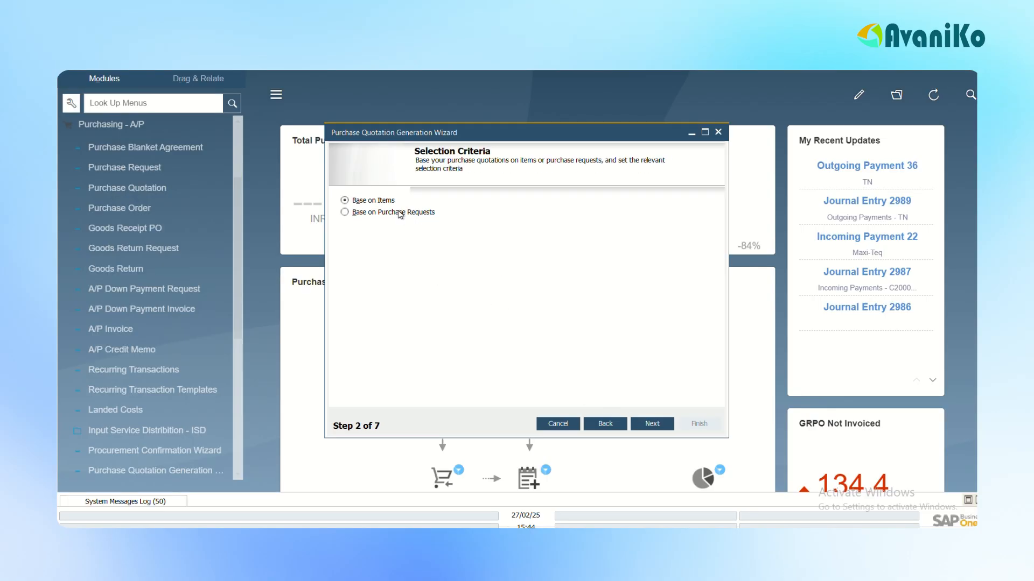
Step: Base the quotations on items, with required date 27/02/25 and valid until date 01/03/25
{"action": "left_click", "coordinate": [649, 425]}
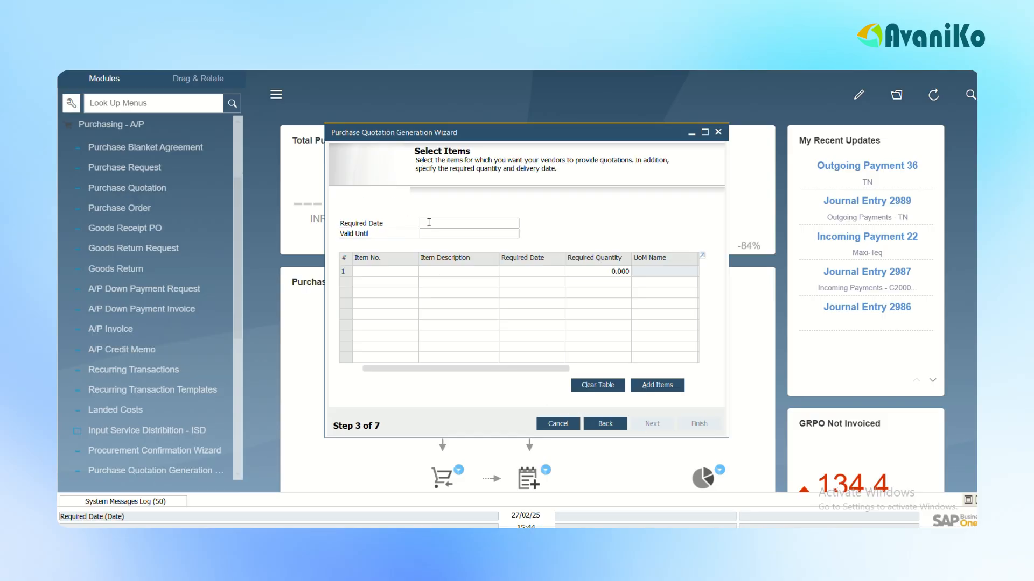
{"action": "type", "text": "27"}
{"action": "key", "text": "Tab"}
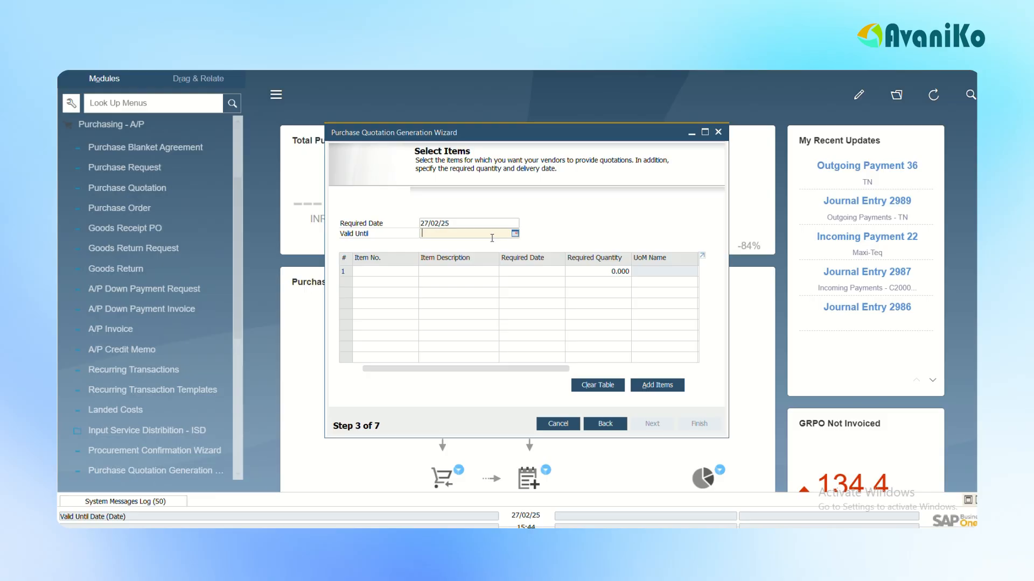
{"action": "type", "text": "0103"}
{"action": "key", "text": "Tab"}
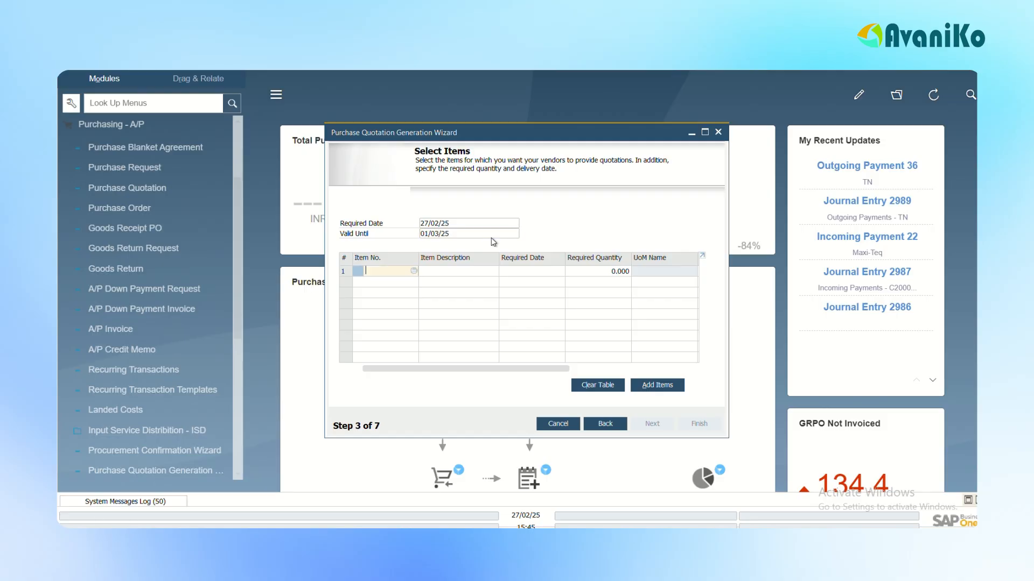
Step: Begin adding items and set the starting item number of the selection range to 1000
{"action": "left_click", "coordinate": [680, 385]}
{"action": "key", "text": "BackSpace"}
{"action": "key", "text": "Tab"}
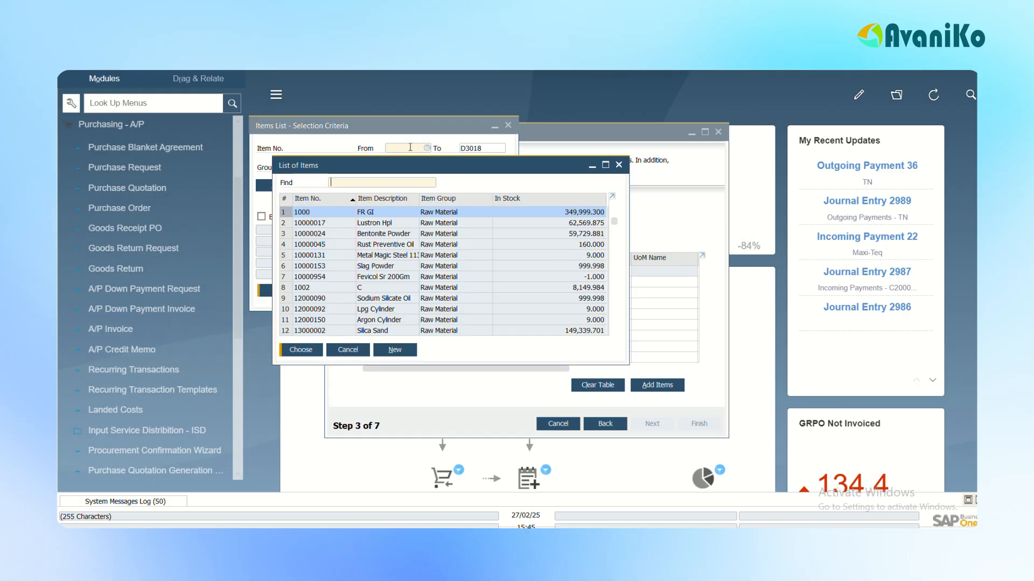
{"action": "key", "text": "Return"}
Step: Set the ending item number to 10000153, add the item range, and proceed to the quotation line items
{"action": "key", "text": "Tab"}
{"action": "key", "text": "BackSpace"}
{"action": "key", "text": "Tab"}
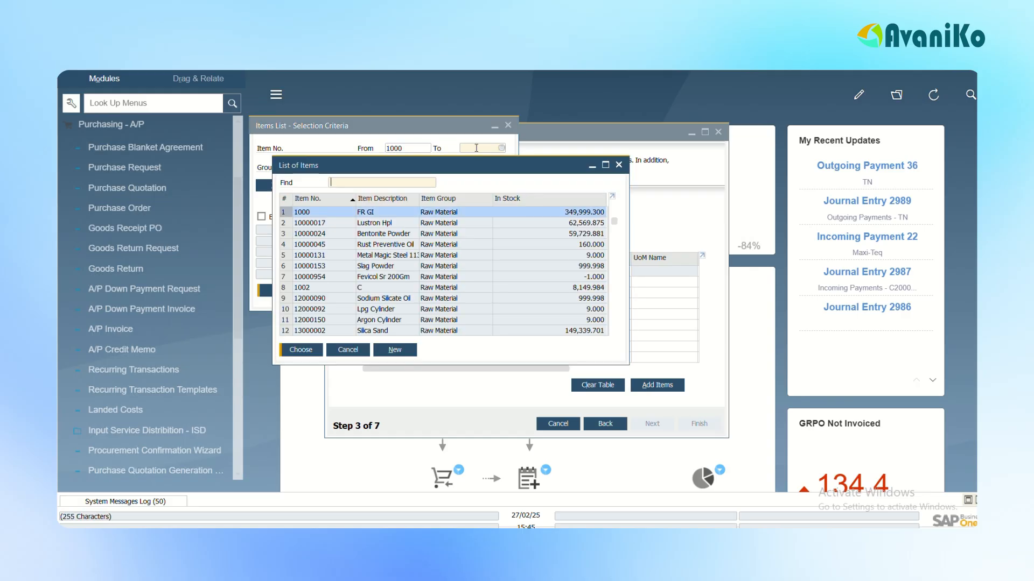
{"action": "key", "text": "Down"}
{"action": "key", "text": "Down"}
{"action": "key", "text": "Down"}
{"action": "key", "text": "Down"}
{"action": "key", "text": "Down"}
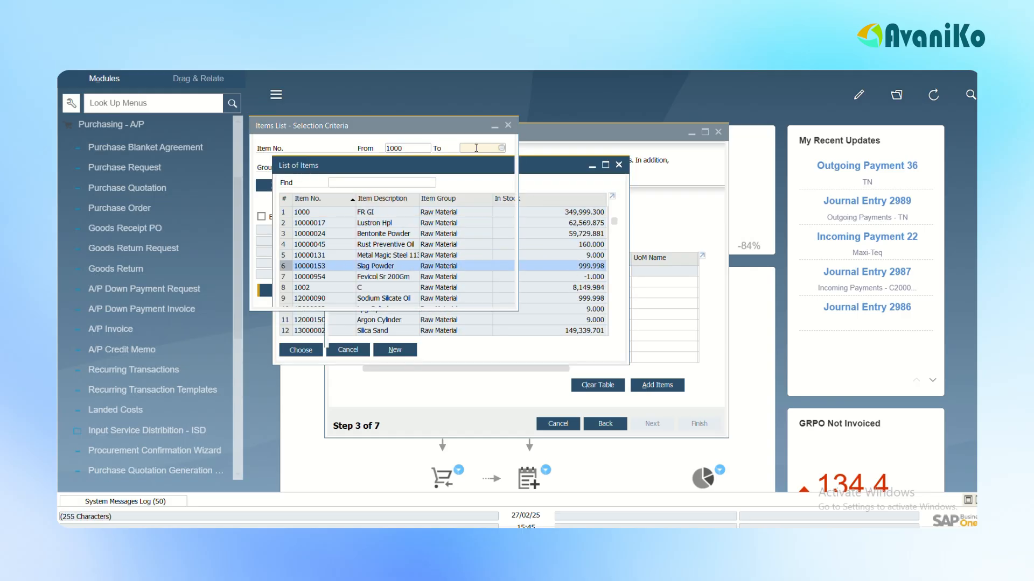
{"action": "key", "text": "Return"}
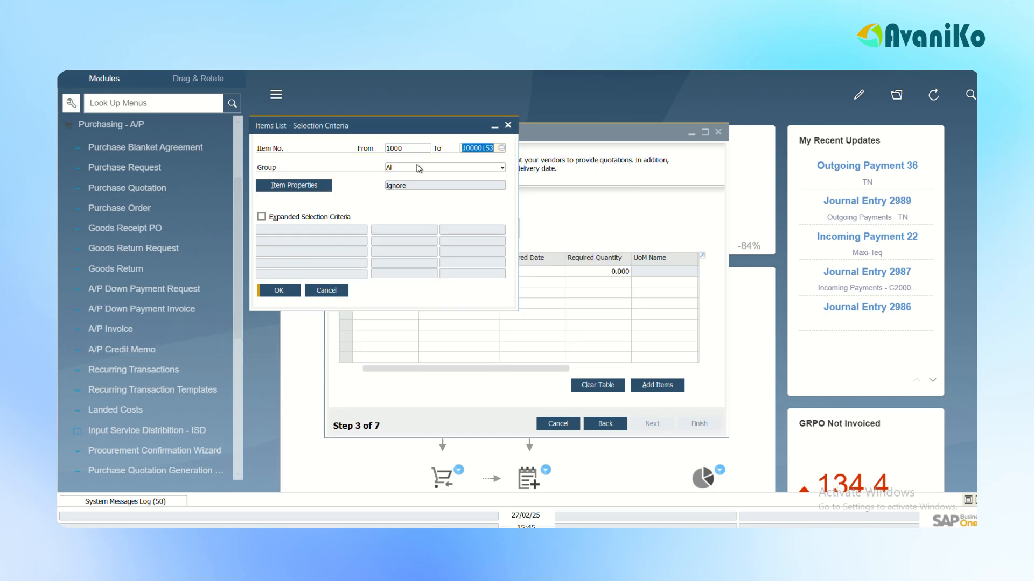
{"action": "key", "text": "Tab"}
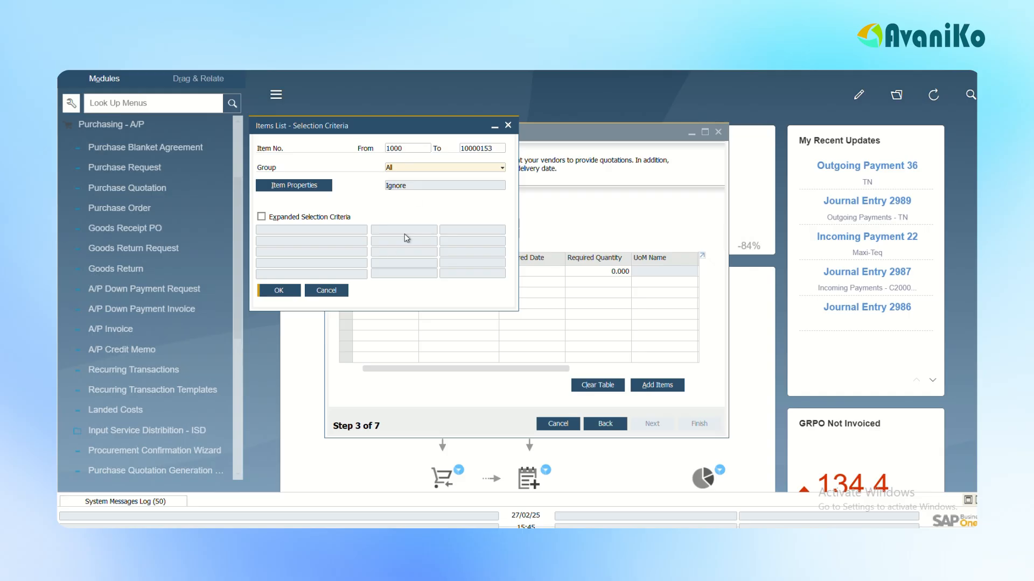
{"action": "left_click", "coordinate": [263, 285]}
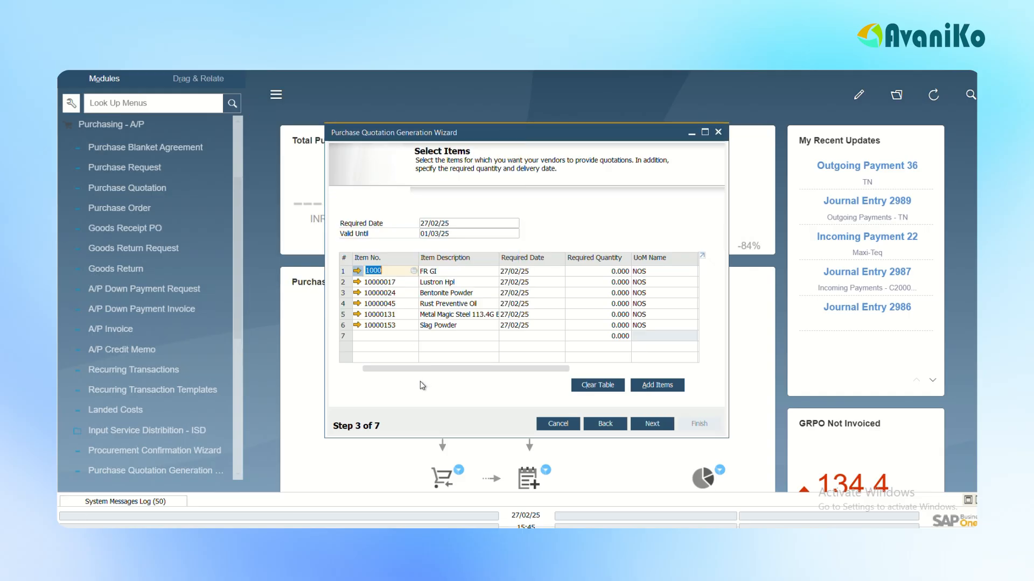
{"action": "mouse_move", "coordinate": [406, 369]}
{"action": "left_mouse_down"}
{"action": "mouse_move", "coordinate": [535, 370]}
{"action": "mouse_move", "coordinate": [406, 369]}
{"action": "left_mouse_up"}
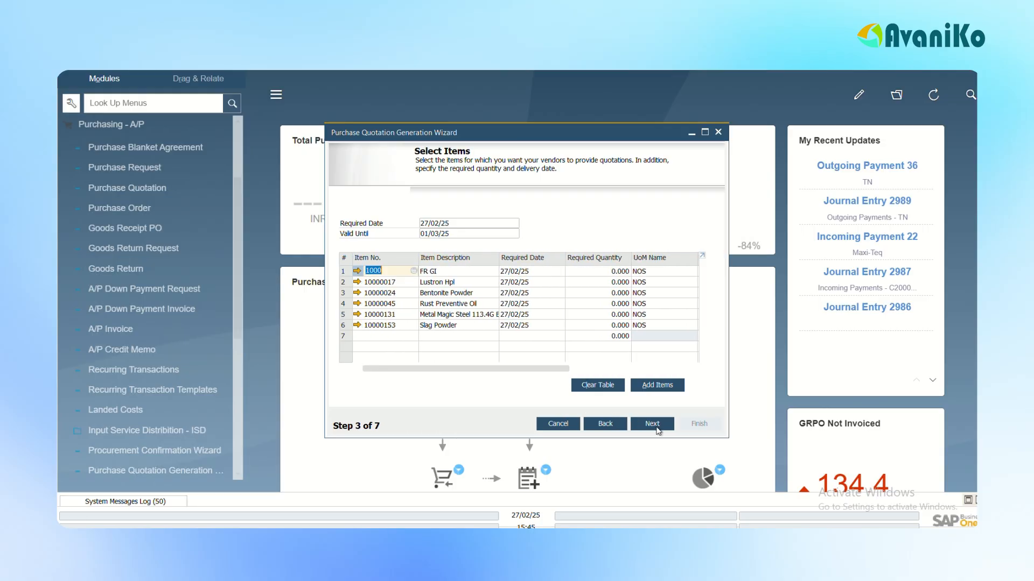
{"action": "left_click", "coordinate": [653, 424]}
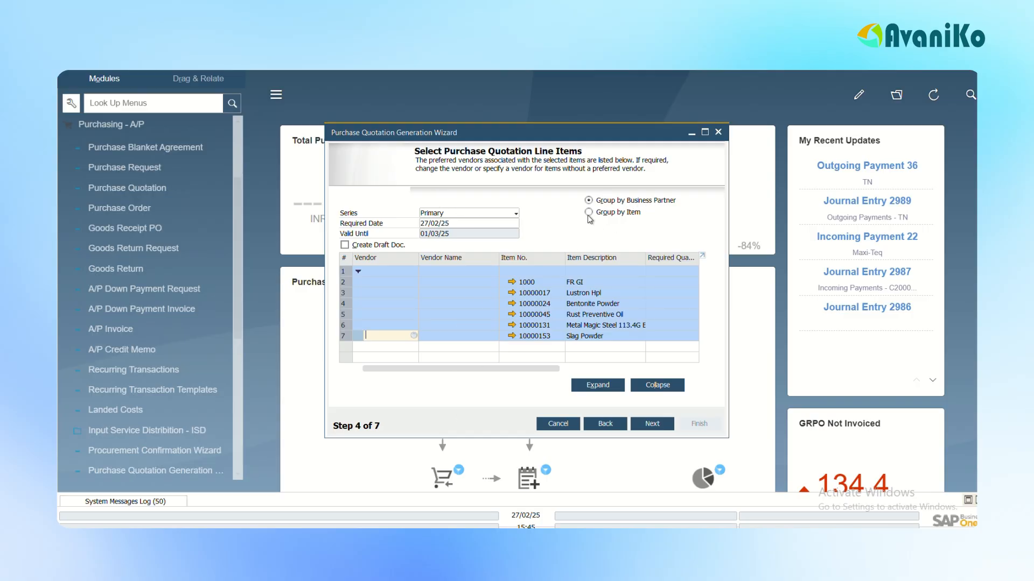
Step: Try to proceed with the lines grouped by item without vendors, and return to grouping by business partner
{"action": "left_click", "coordinate": [606, 214]}
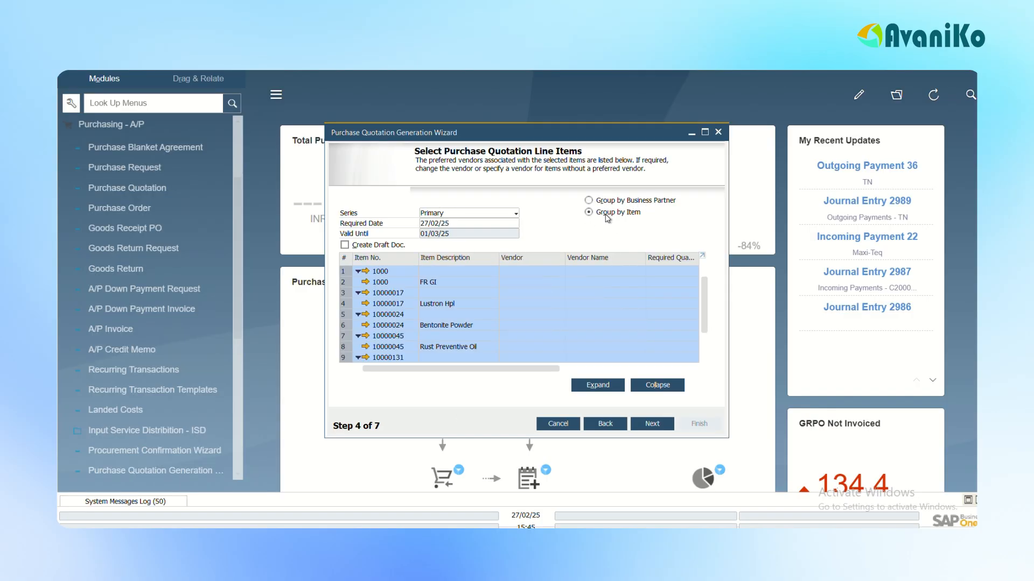
{"action": "left_click", "coordinate": [605, 202]}
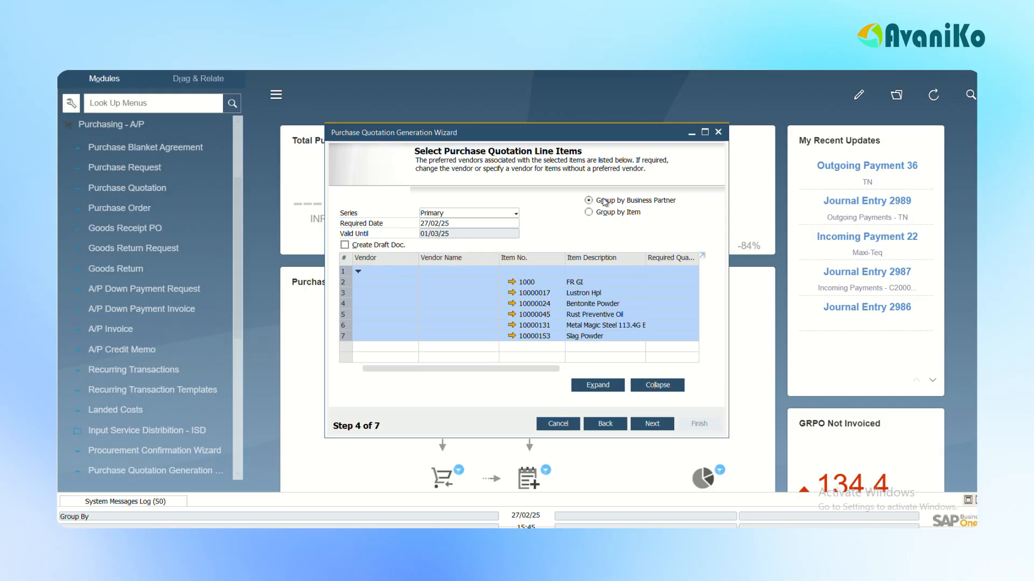
{"action": "left_click", "coordinate": [617, 213]}
{"action": "left_click", "coordinate": [647, 425]}
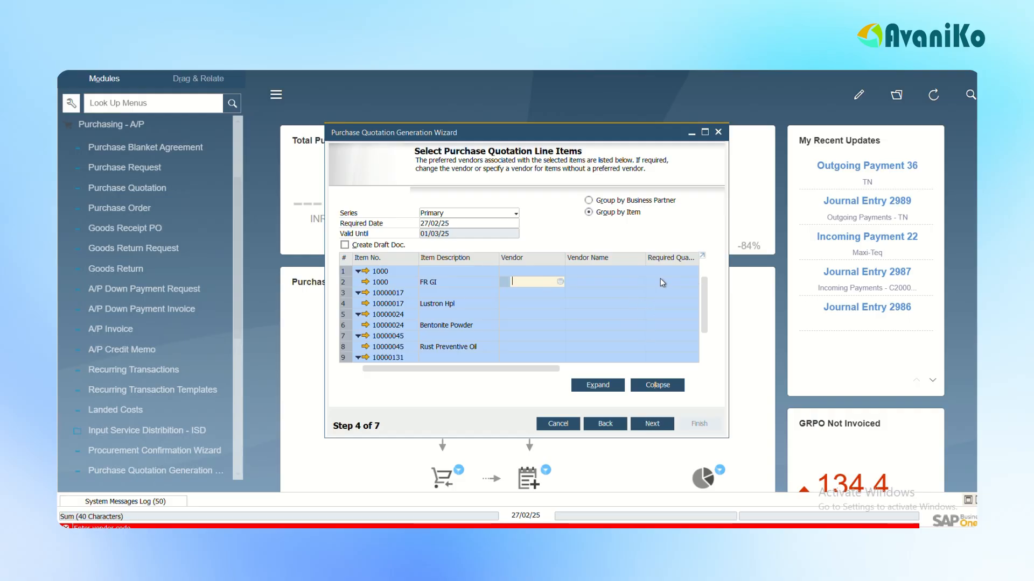
{"action": "left_click", "coordinate": [599, 201]}
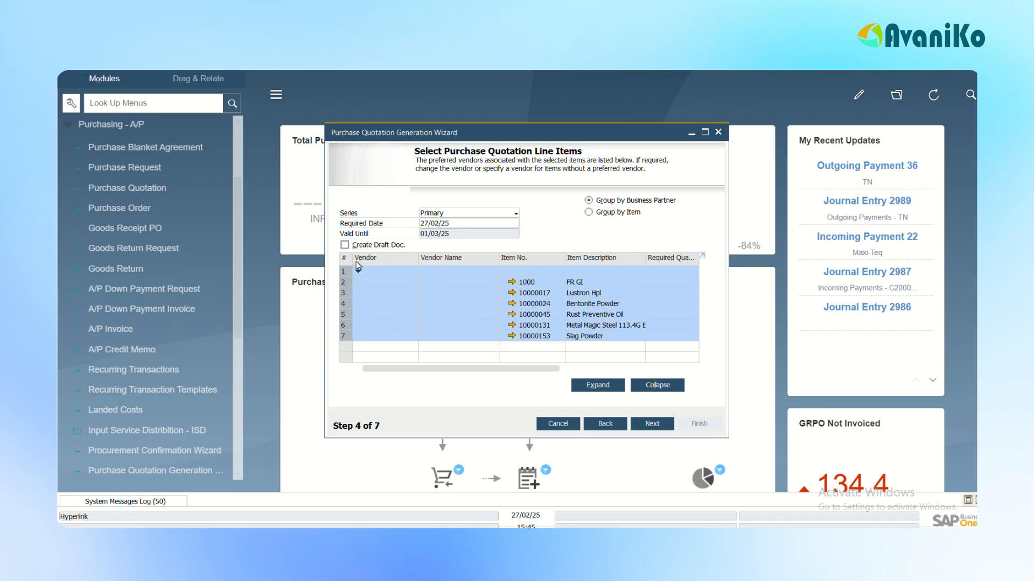
Step: Assign vendor AP to items 1000, 10000017 and 10000024
{"action": "left_click", "coordinate": [377, 282]}
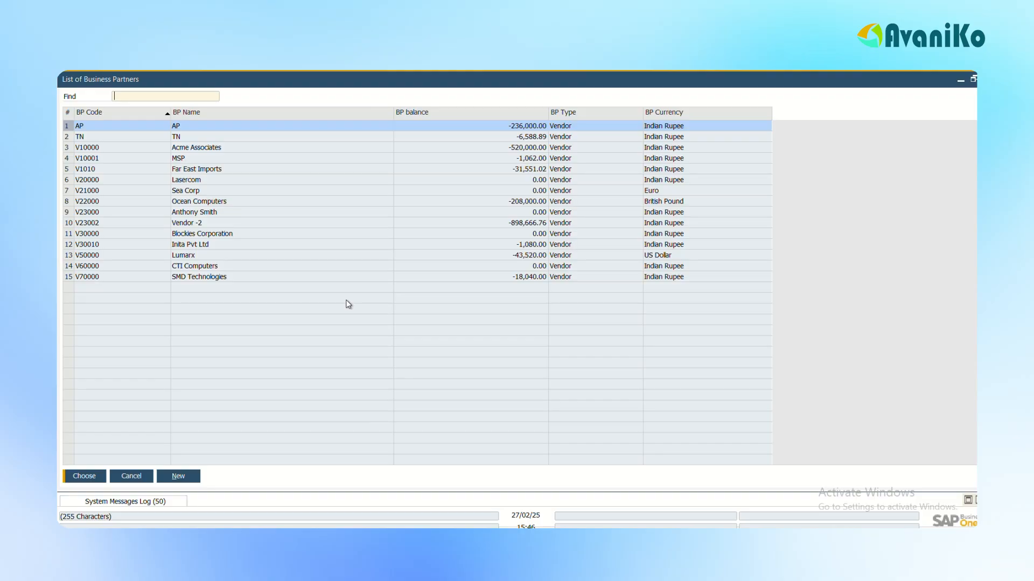
{"action": "key", "text": "Return"}
{"action": "left_click", "coordinate": [383, 291]}
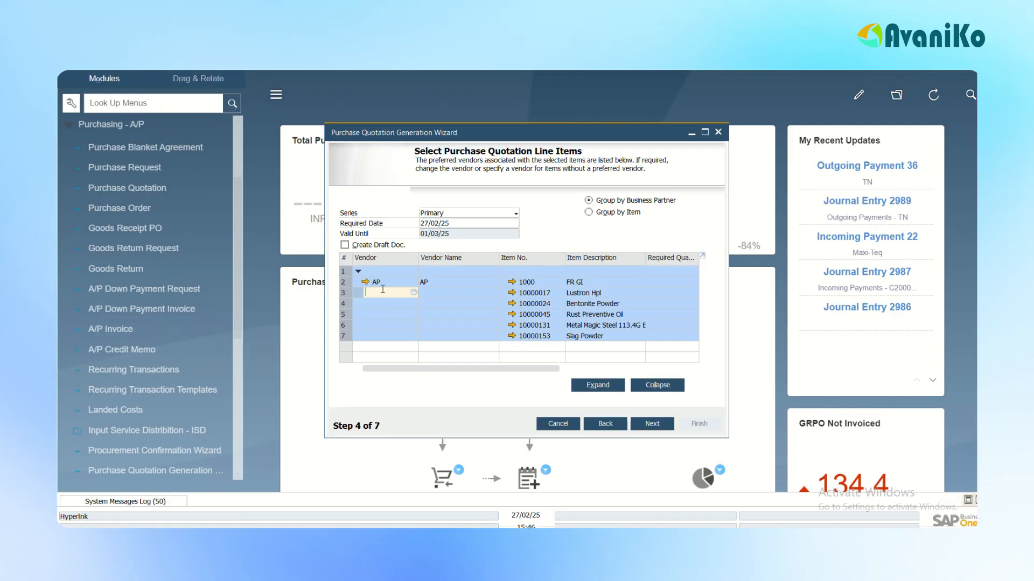
{"action": "type", "text": "AP"}
{"action": "key", "text": "Tab"}
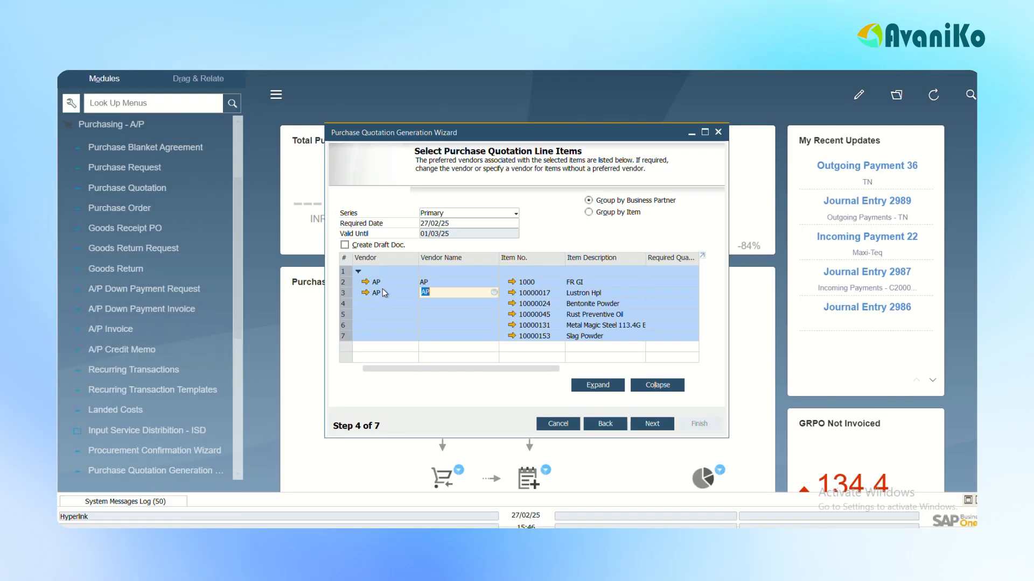
{"action": "left_click", "coordinate": [379, 304]}
{"action": "type", "text": "AP"}
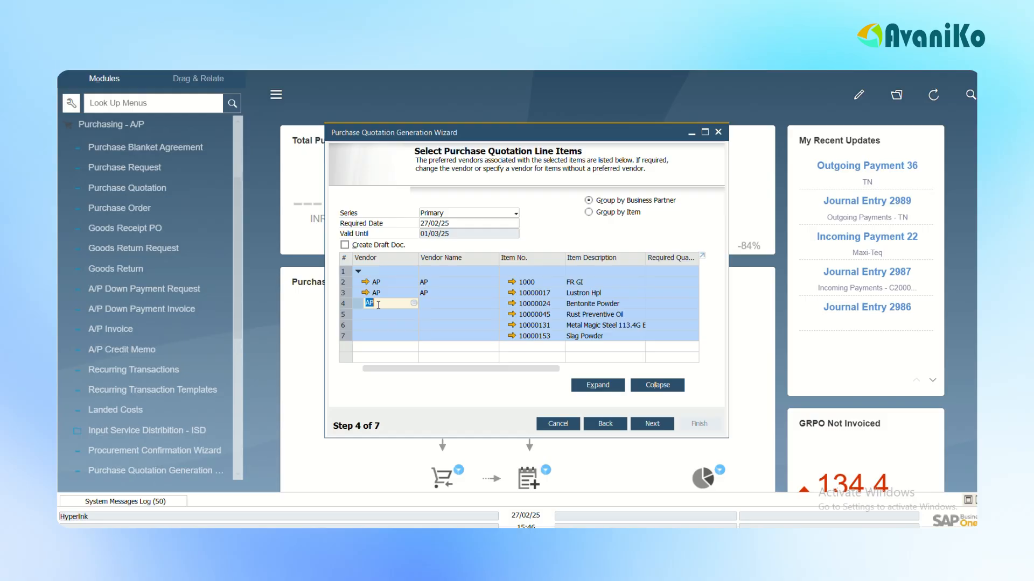
{"action": "key", "text": "Tab"}
{"action": "key", "text": "Tab"}
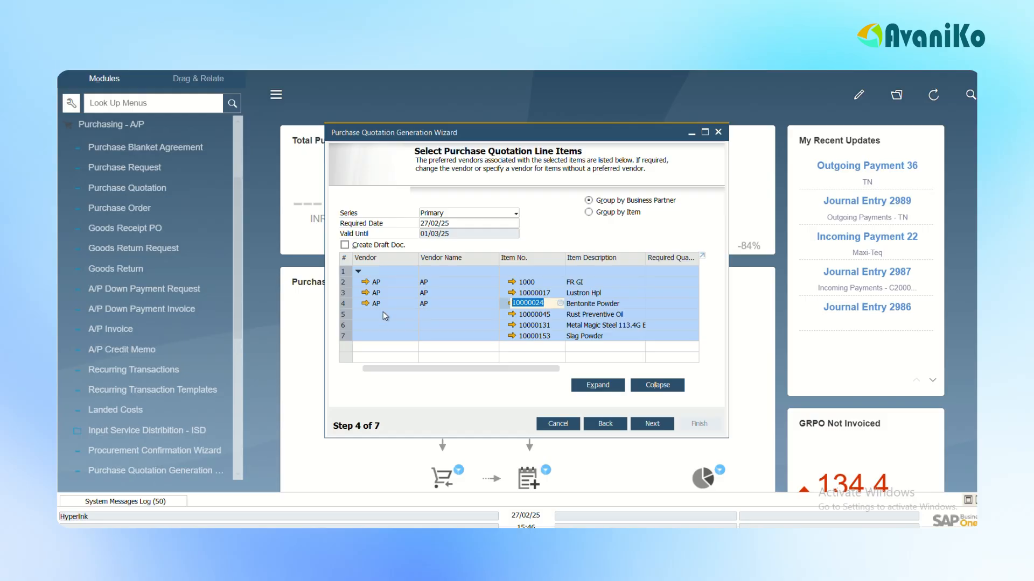
Step: Assign vendor TN to items 10000045, 10000131 and 10000153
{"action": "left_click", "coordinate": [383, 312]}
{"action": "type", "text": "TN"}
{"action": "key", "text": "Tab"}
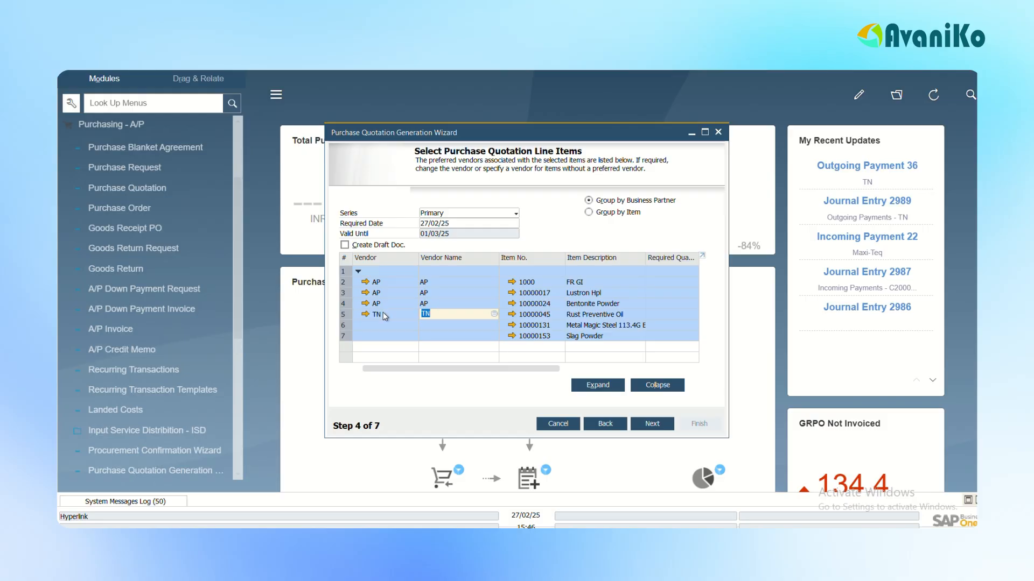
{"action": "left_click", "coordinate": [376, 326]}
{"action": "type", "text": "TN"}
{"action": "key", "text": "Tab"}
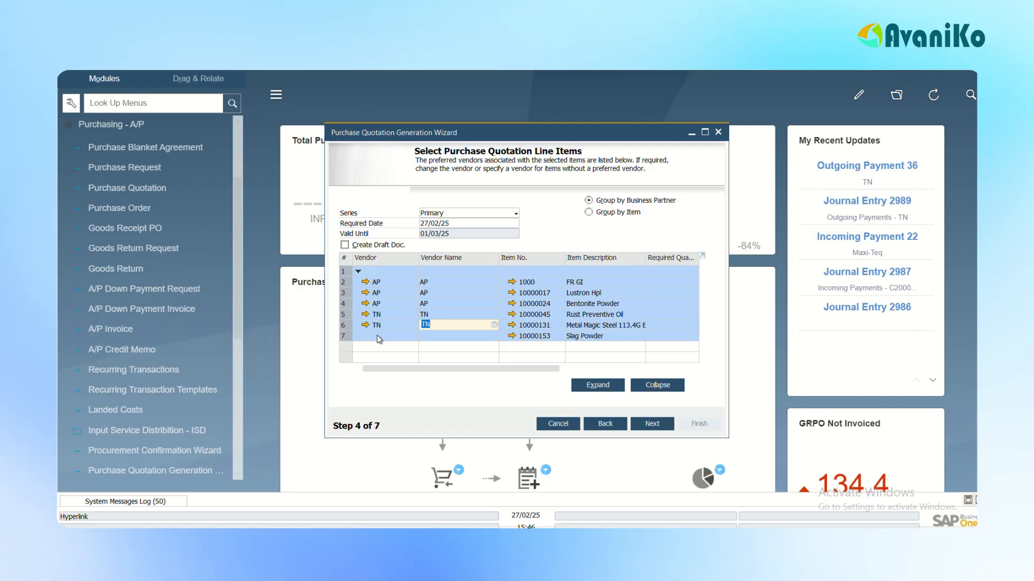
{"action": "left_click", "coordinate": [378, 336]}
{"action": "type", "text": "TN"}
{"action": "key", "text": "Tab"}
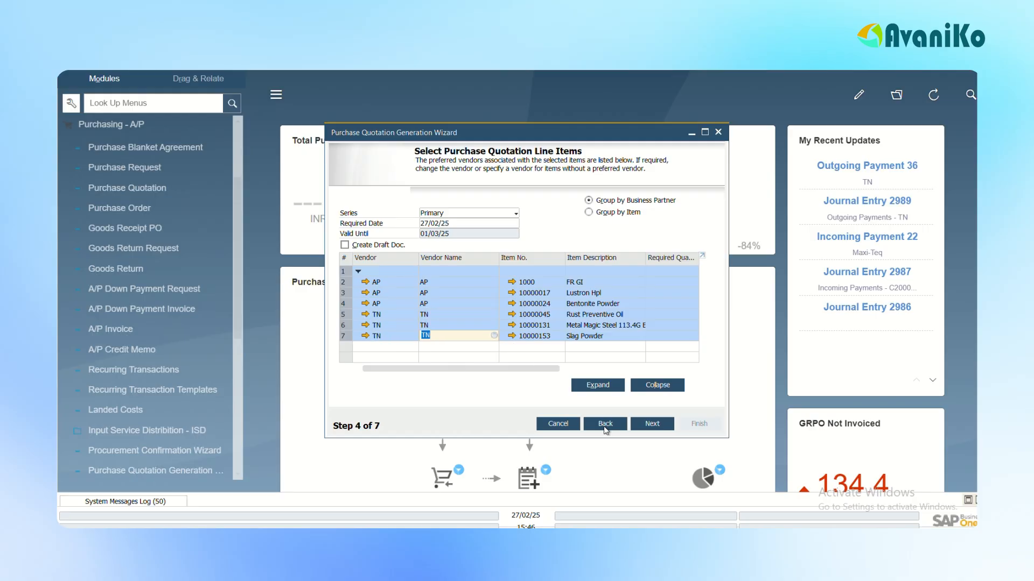
Step: Preview the purchase quotation lines by vendor and continue to the save and execute options
{"action": "left_click", "coordinate": [659, 426]}
{"action": "mouse_move", "coordinate": [424, 370]}
{"action": "left_mouse_down"}
{"action": "mouse_move", "coordinate": [555, 371]}
{"action": "mouse_move", "coordinate": [423, 371]}
{"action": "left_mouse_up"}
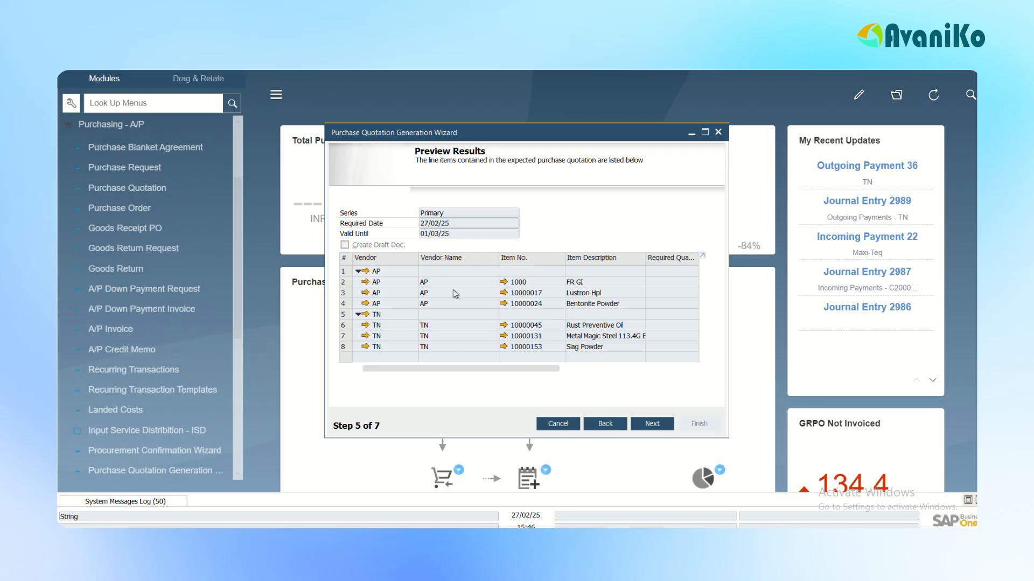
{"action": "left_click", "coordinate": [652, 424]}
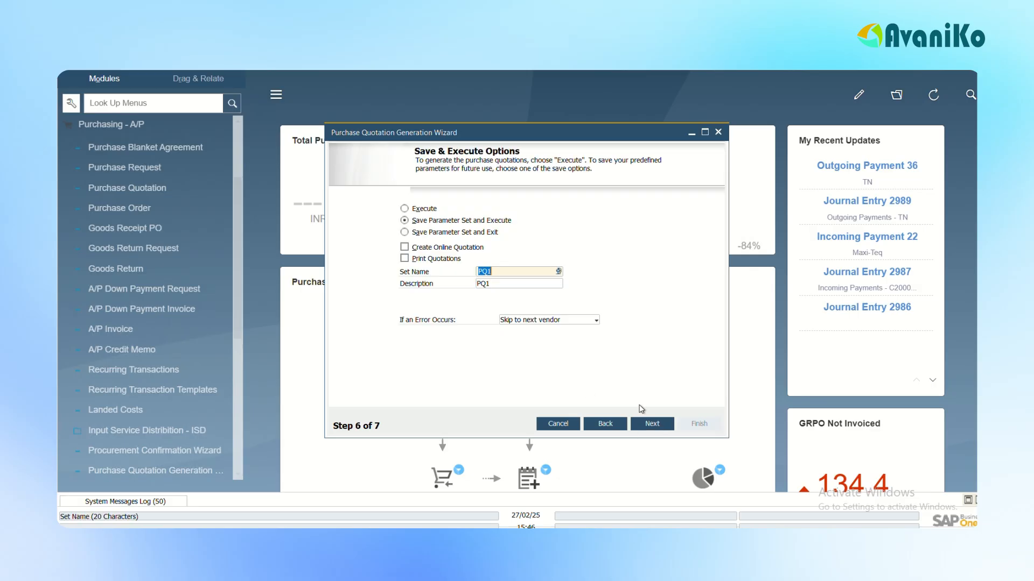
Step: Save parameter set PQ1 and execute the quotation generation, keeping Skip to next vendor as the error handling
{"action": "left_click", "coordinate": [524, 321]}
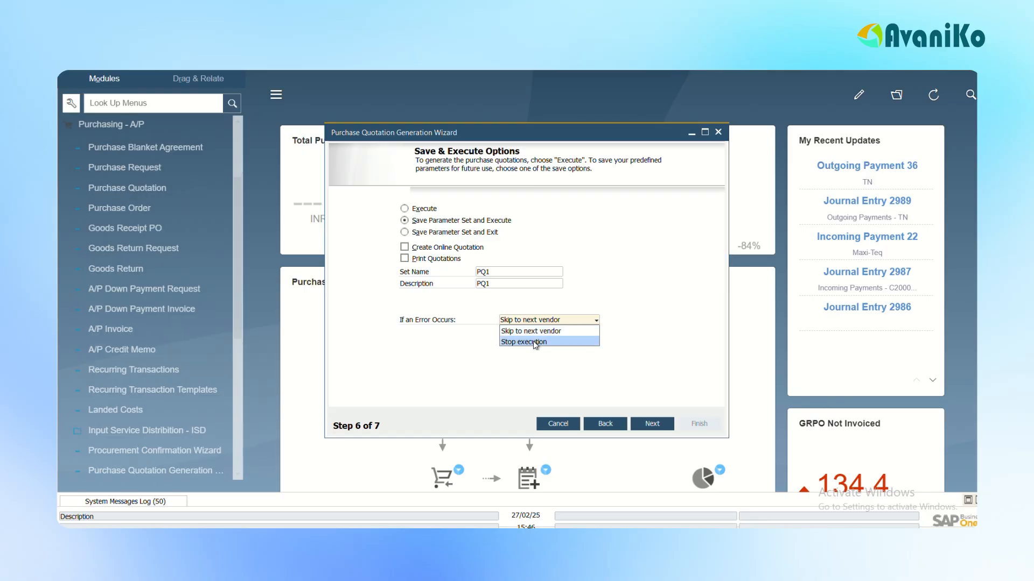
{"action": "left_click", "coordinate": [586, 299]}
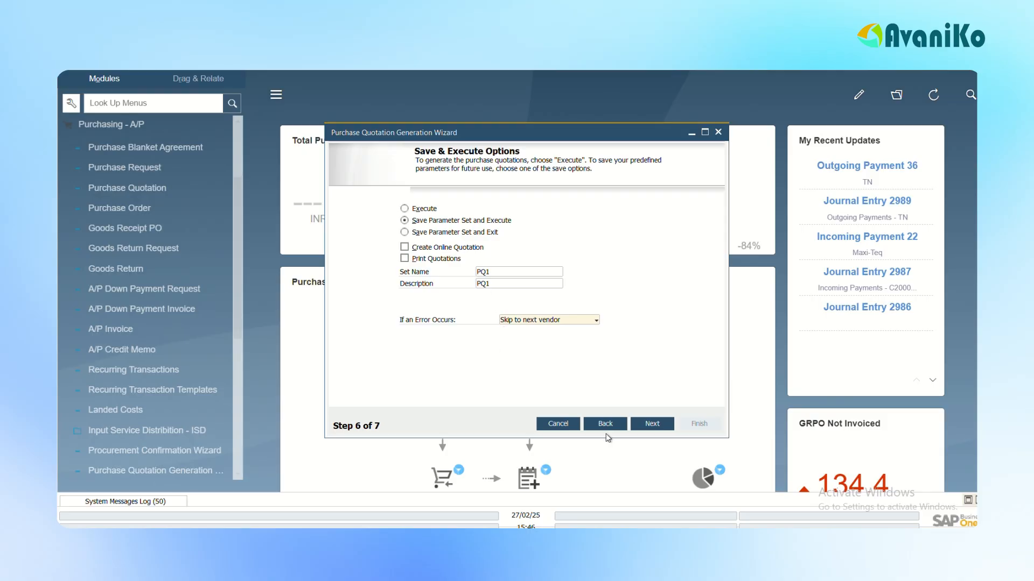
{"action": "left_click", "coordinate": [660, 427]}
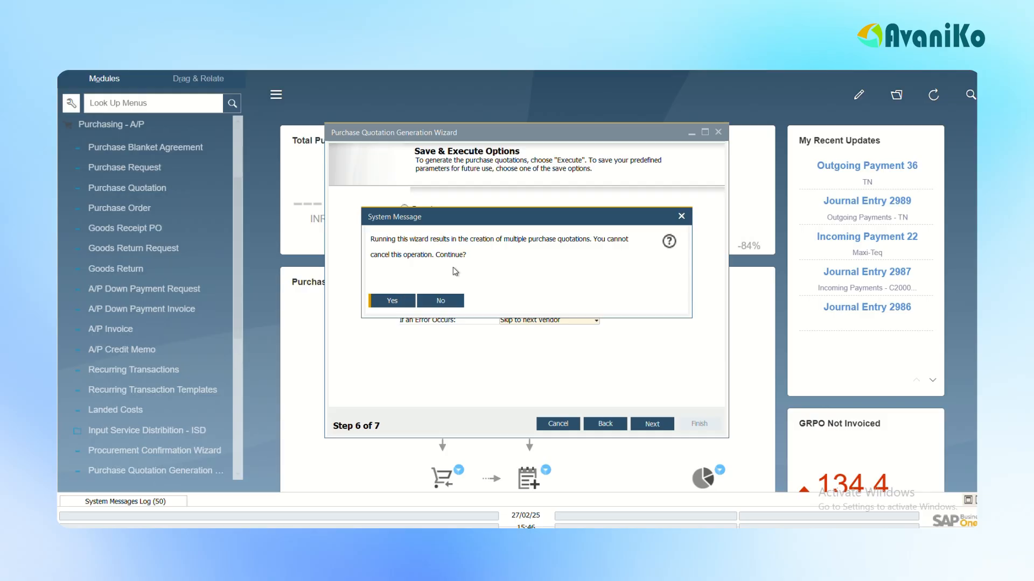
{"action": "left_click", "coordinate": [386, 302]}
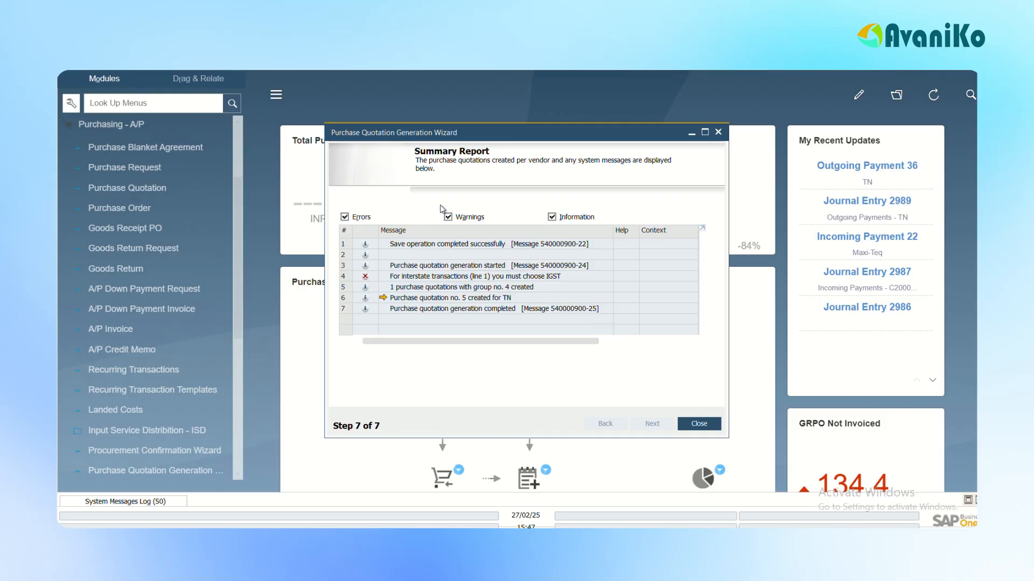
Step: Close the quotation generation summary report and view a blank Purchase Request form
{"action": "left_click", "coordinate": [699, 424]}
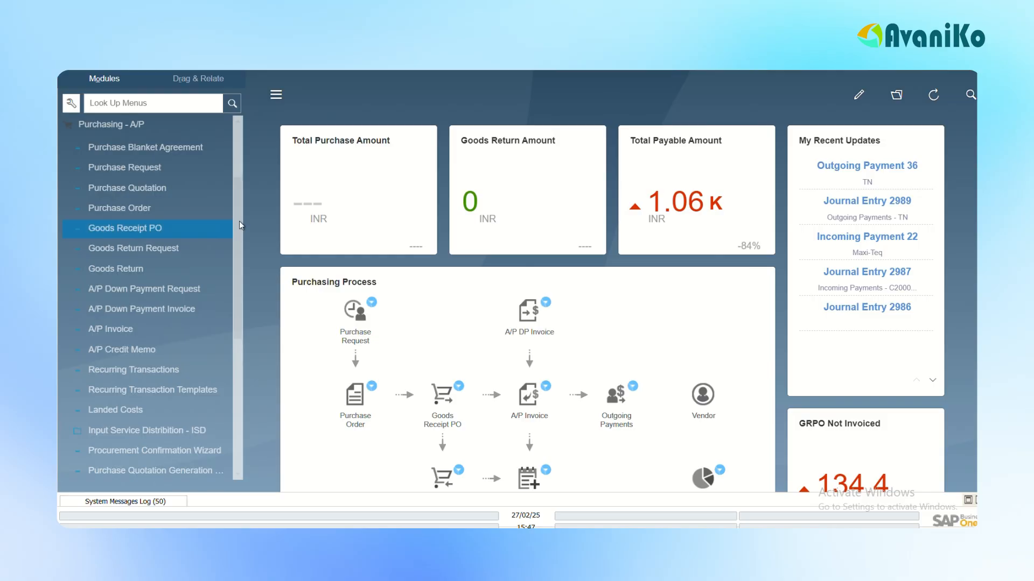
{"action": "scroll", "coordinate": [239, 216], "scroll_direction": "up", "scroll_amount": 3}
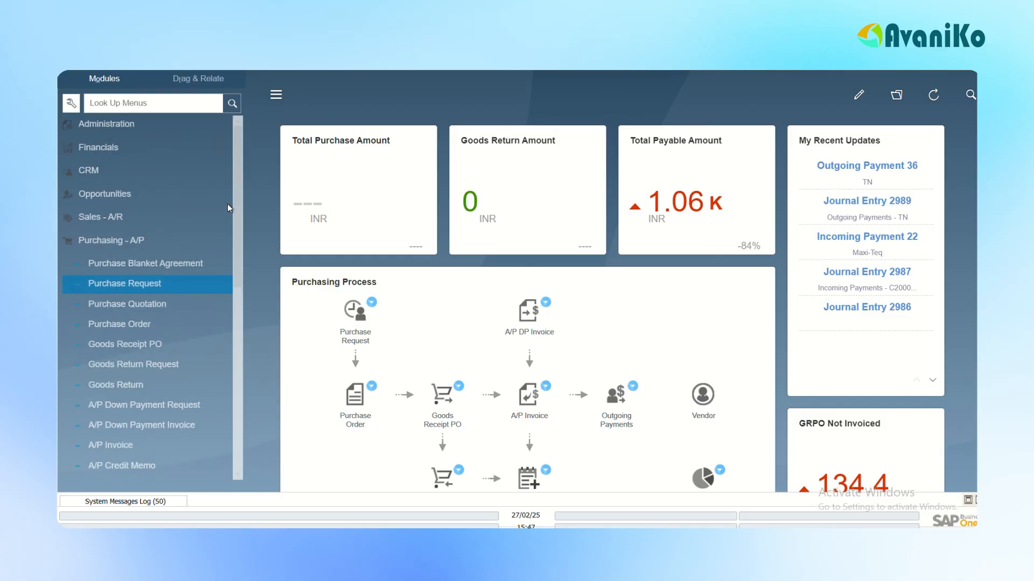
{"action": "left_click_drag", "start_coordinate": [242, 180], "coordinate": [243, 208]}
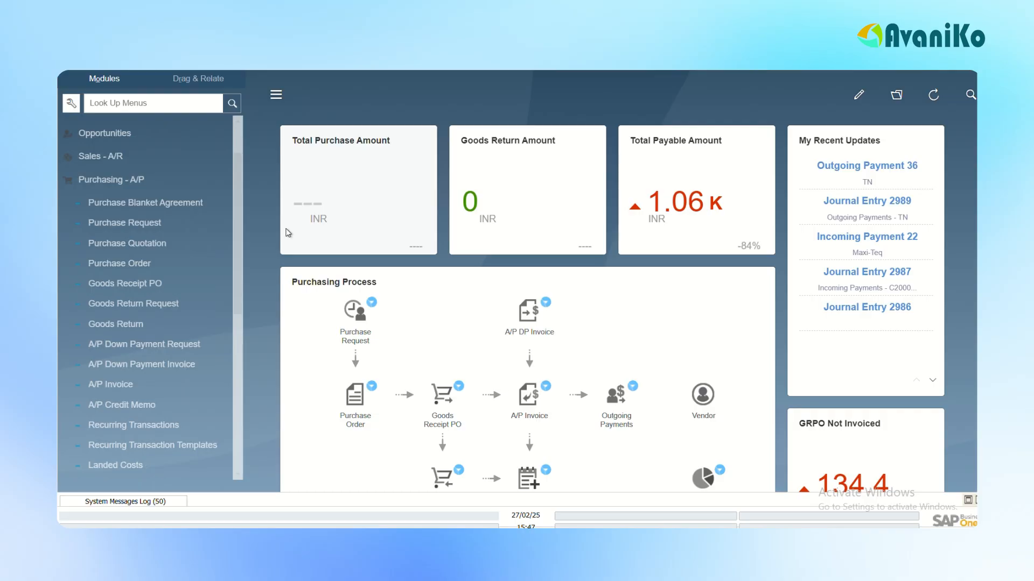
{"action": "left_click", "coordinate": [160, 220]}
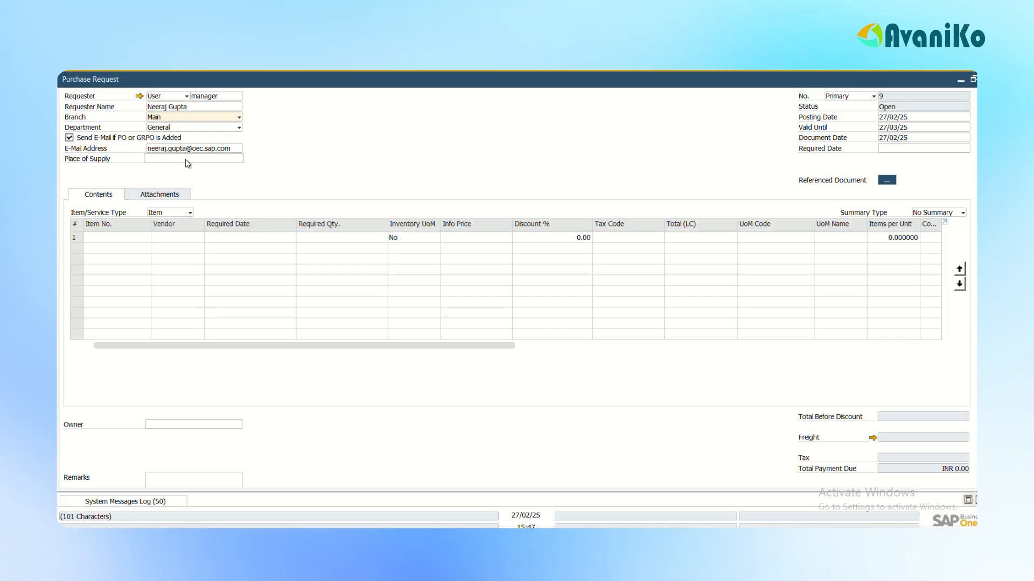
{"action": "key", "text": "Escape"}
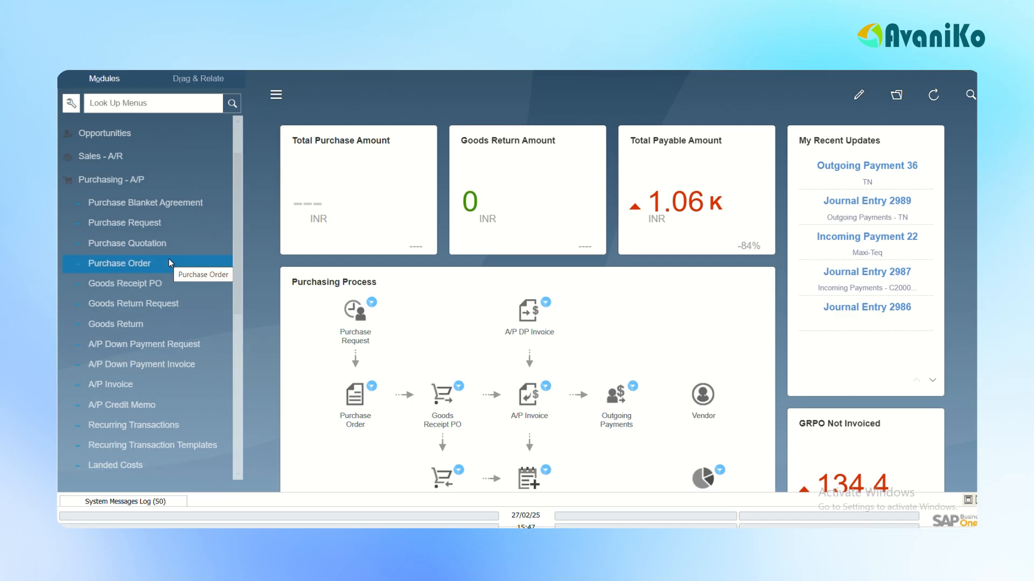
{"action": "left_click", "coordinate": [160, 286]}
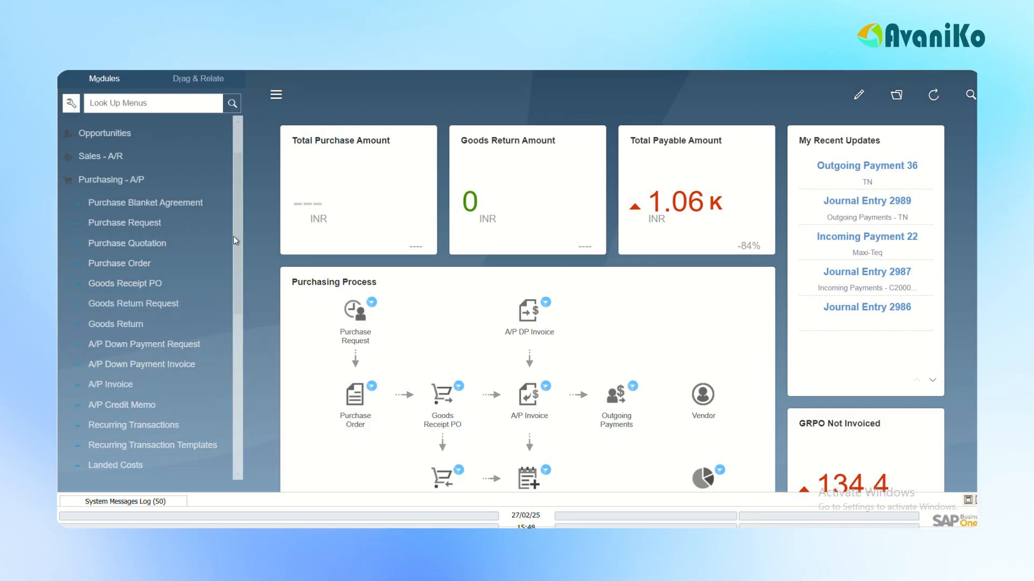
{"action": "left_click_drag", "start_coordinate": [236, 237], "coordinate": [237, 250]}
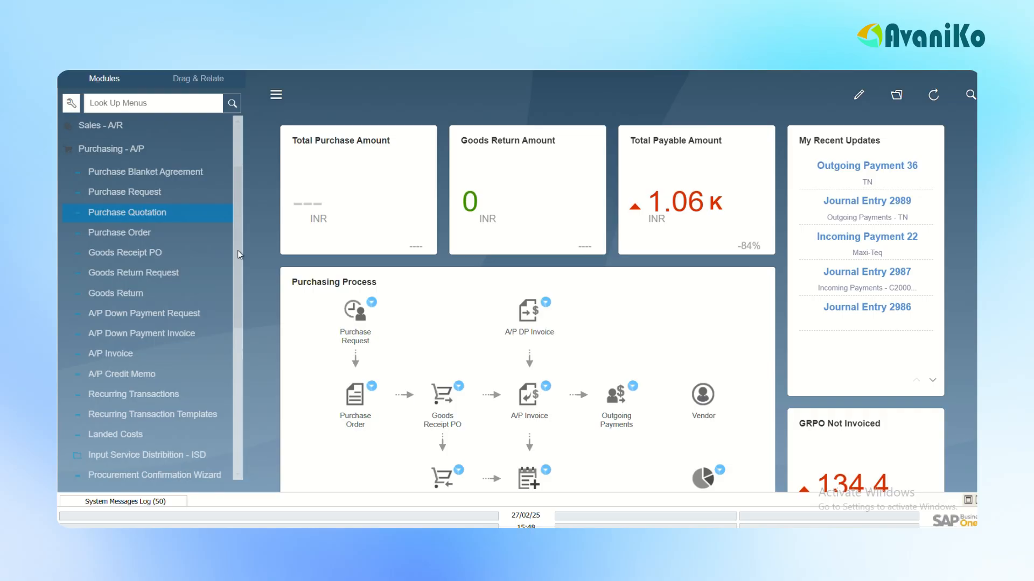
Step: Find vendor AP in the Business Partner Master Data
{"action": "left_click", "coordinate": [106, 149]}
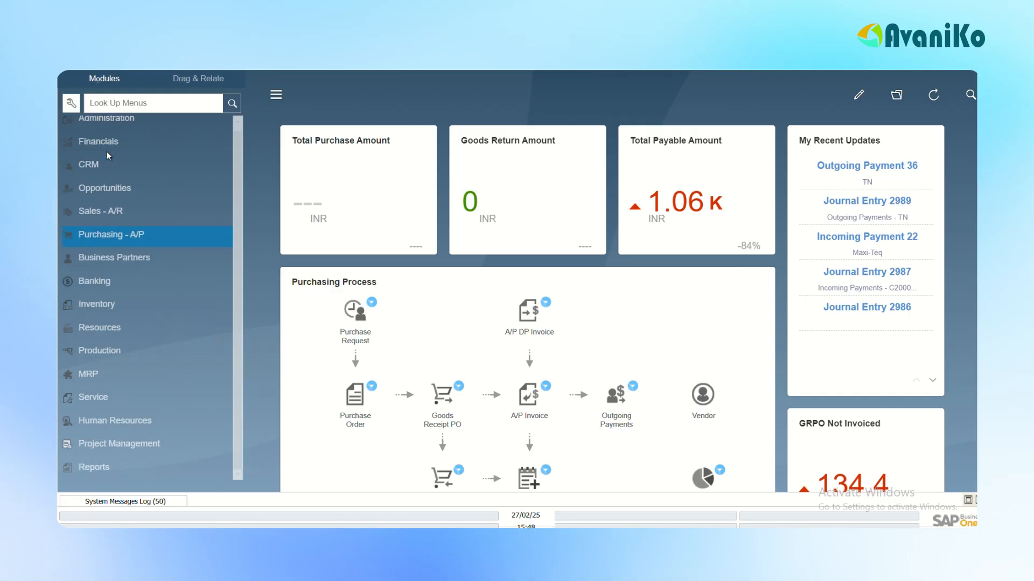
{"action": "left_click", "coordinate": [131, 258]}
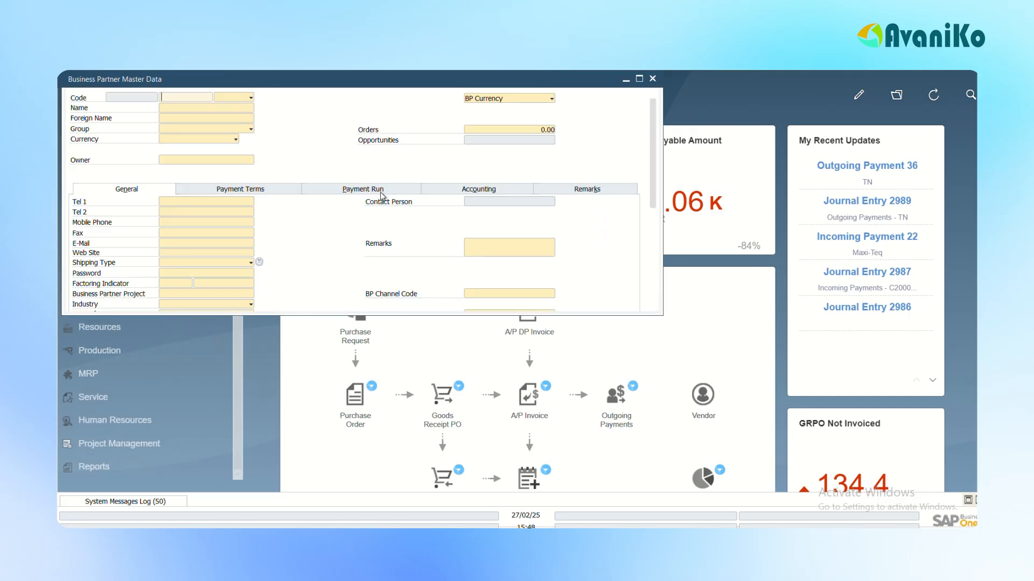
{"action": "left_click", "coordinate": [222, 106]}
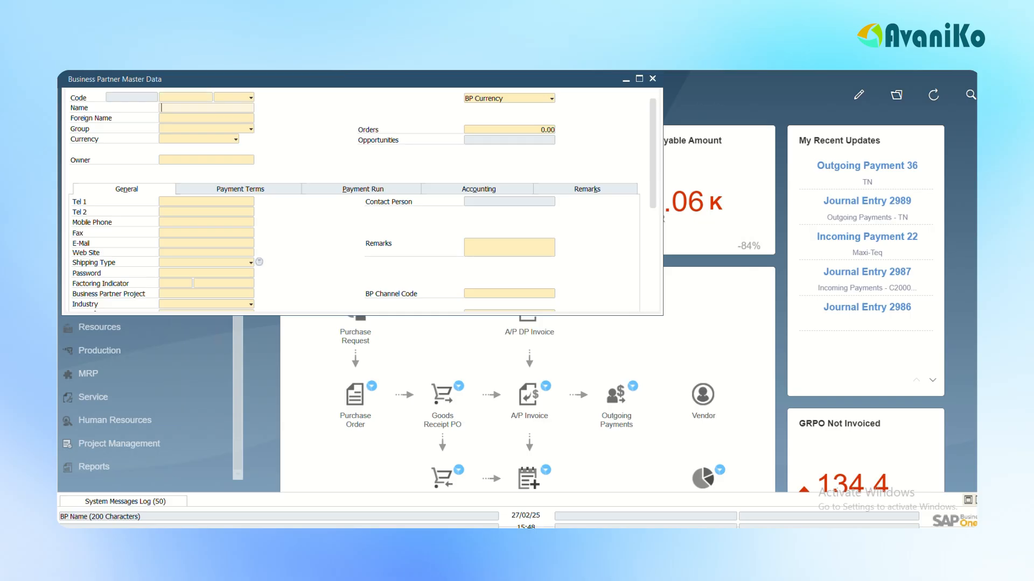
{"action": "type", "text": "AP"}
{"action": "key", "text": "Return"}
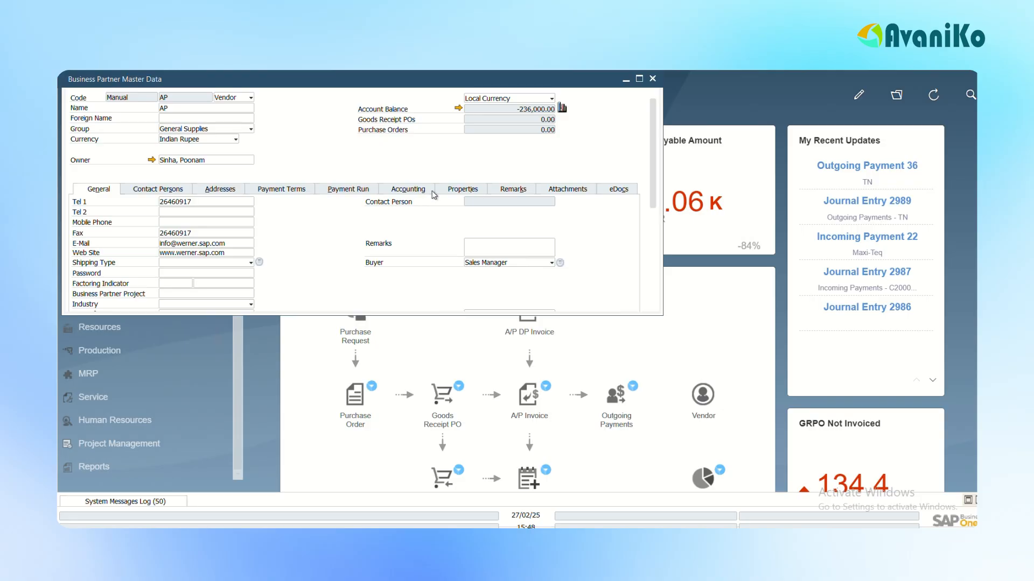
Step: Examine vendor AP's general accounting settings, including the Connected Customer field, and close the record
{"action": "left_click", "coordinate": [432, 192]}
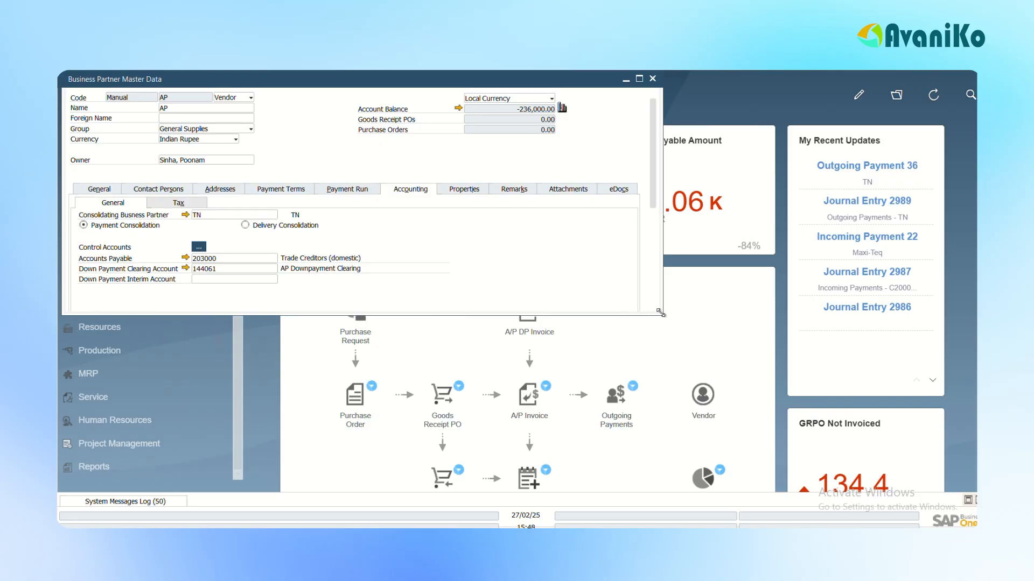
{"action": "left_click_drag", "start_coordinate": [662, 314], "coordinate": [909, 478]}
{"action": "left_click", "coordinate": [232, 331]}
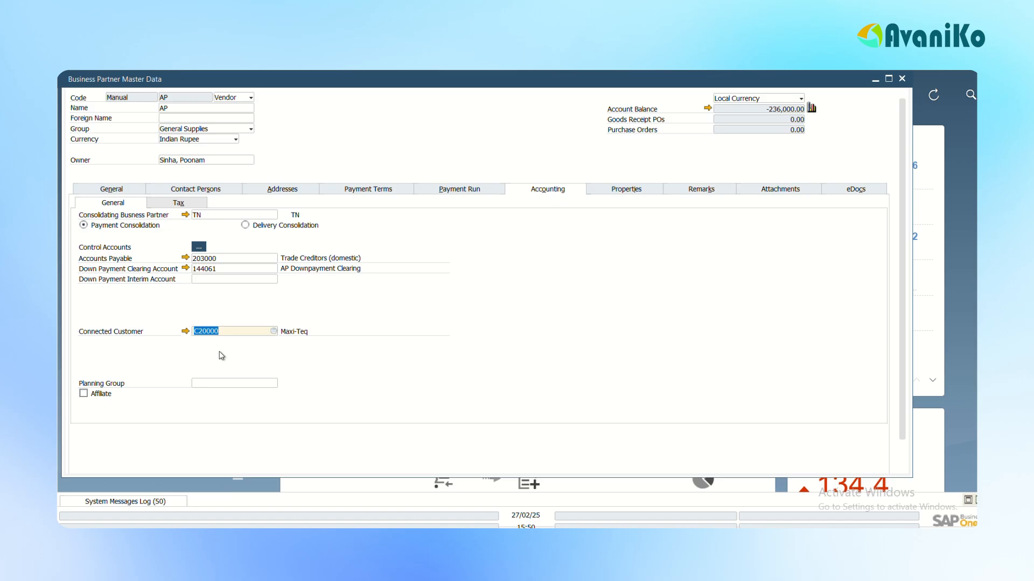
{"action": "key", "text": "Escape"}
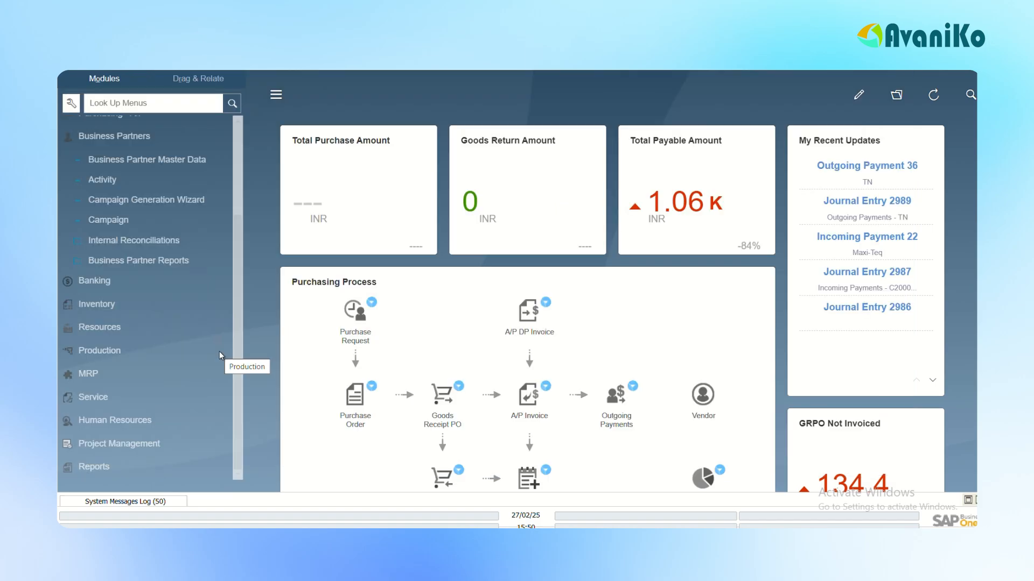
Step: Enable Consider Connected Vendors in the selection criteria of the Customer Receivables Aging report
{"action": "left_click", "coordinate": [132, 263]}
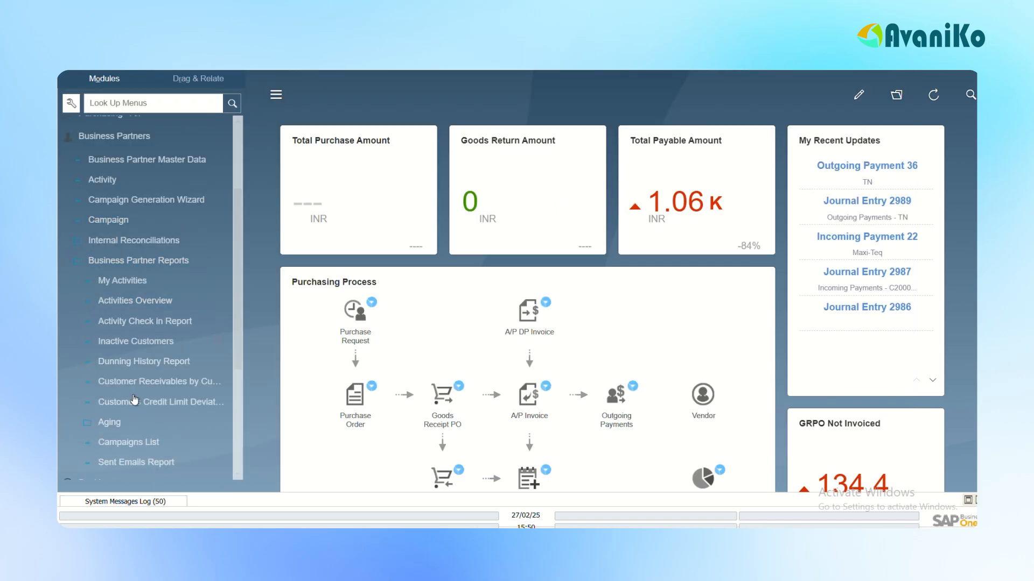
{"action": "left_click", "coordinate": [115, 424]}
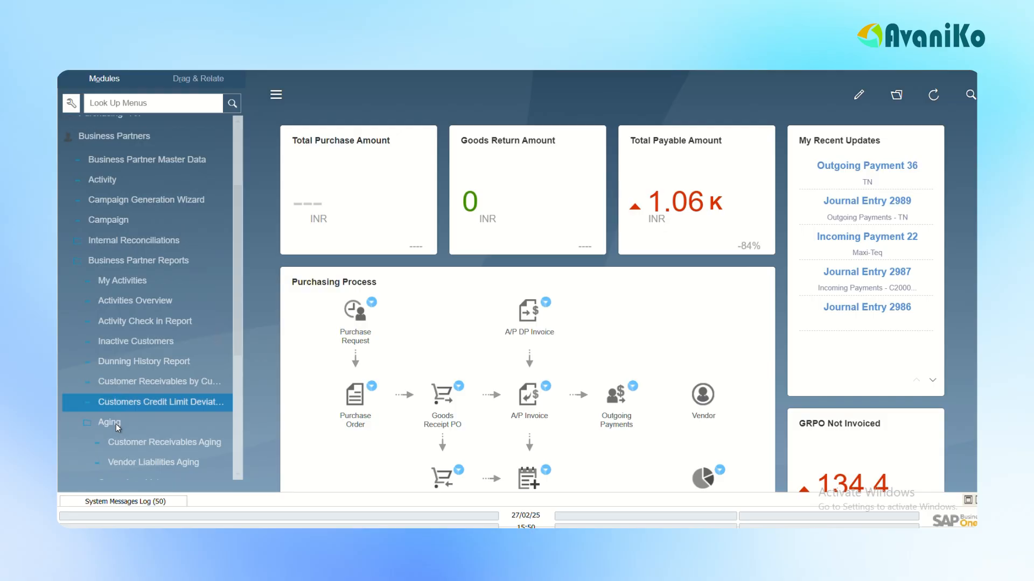
{"action": "left_click", "coordinate": [167, 446]}
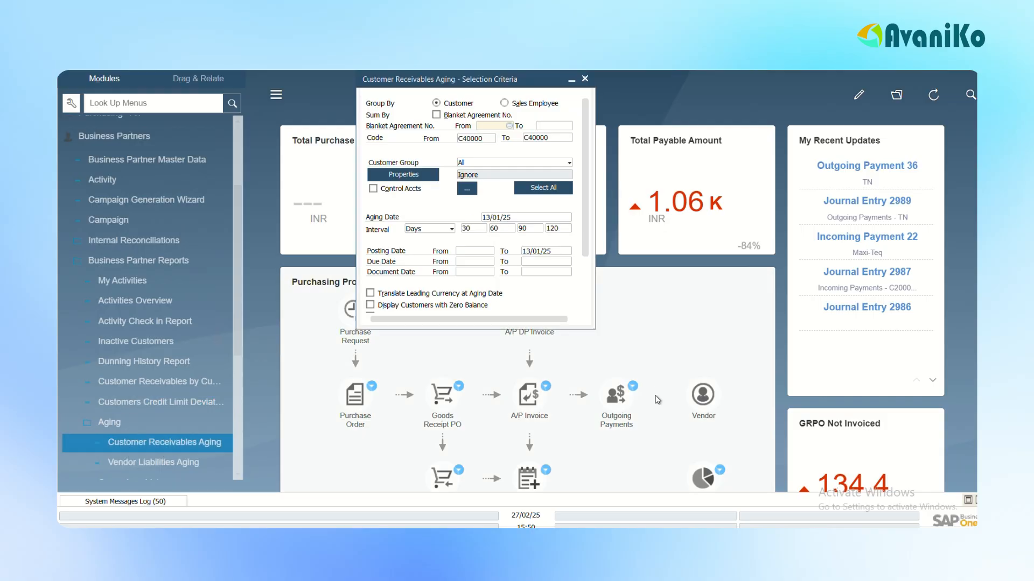
{"action": "left_click_drag", "start_coordinate": [594, 329], "coordinate": [682, 412]}
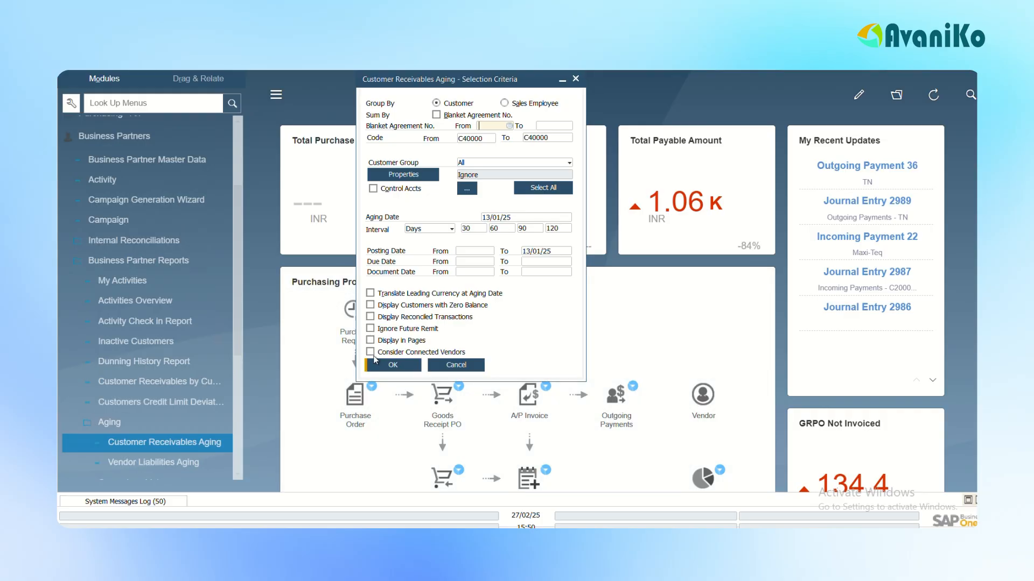
{"action": "left_click", "coordinate": [426, 353]}
Step: Set up a manual internal reconciliation for multiple and connected business partners, choosing AP as the BP code
{"action": "left_click", "coordinate": [118, 238]}
{"action": "left_click", "coordinate": [127, 260]}
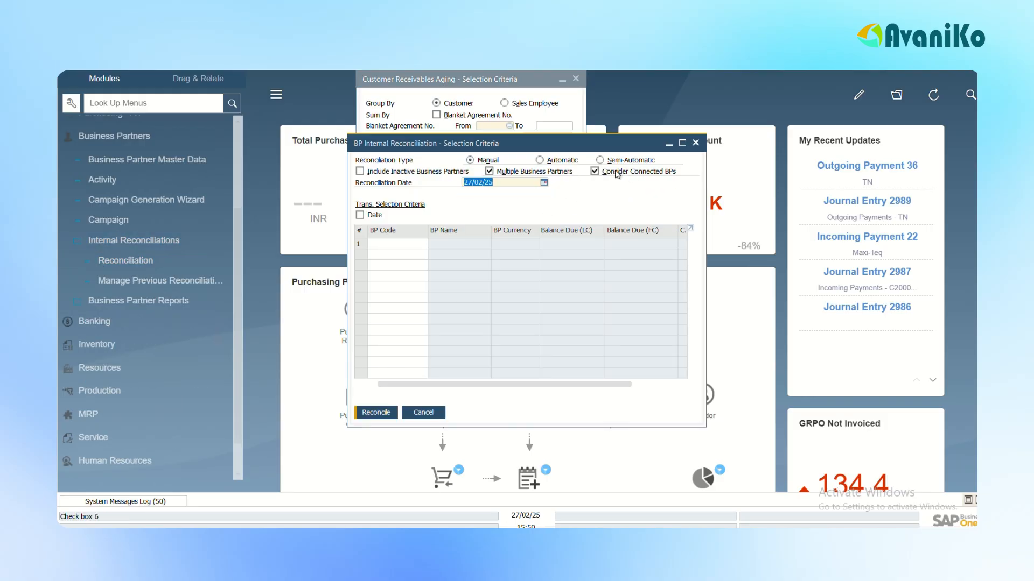
{"action": "left_click", "coordinate": [382, 244]}
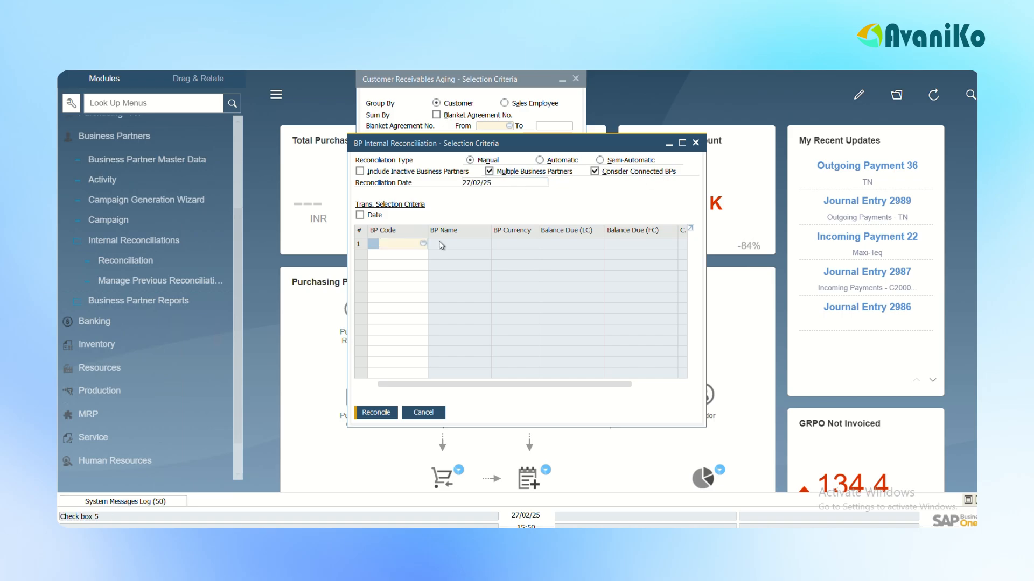
{"action": "key", "text": "Tab"}
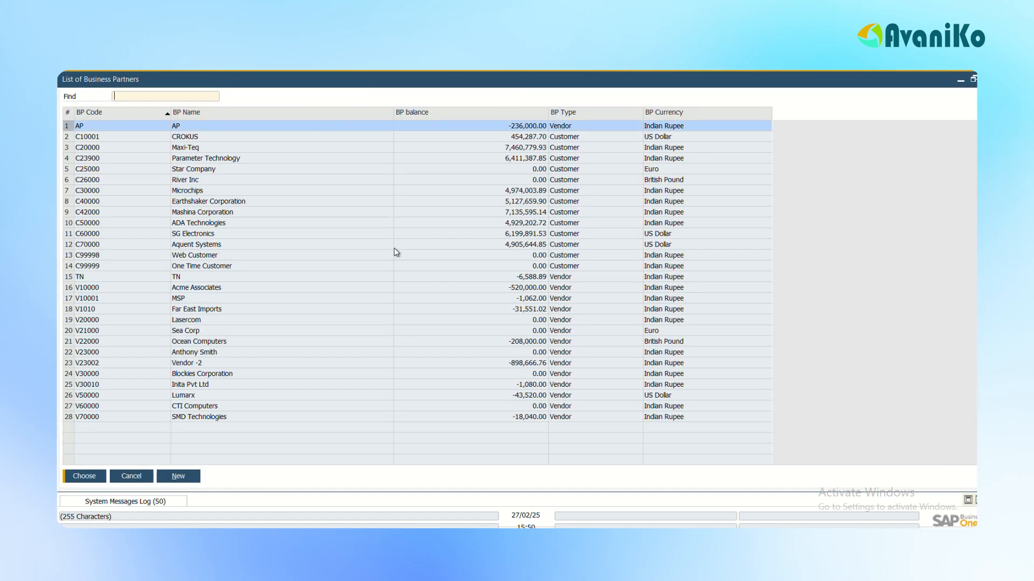
{"action": "key", "text": "Return"}
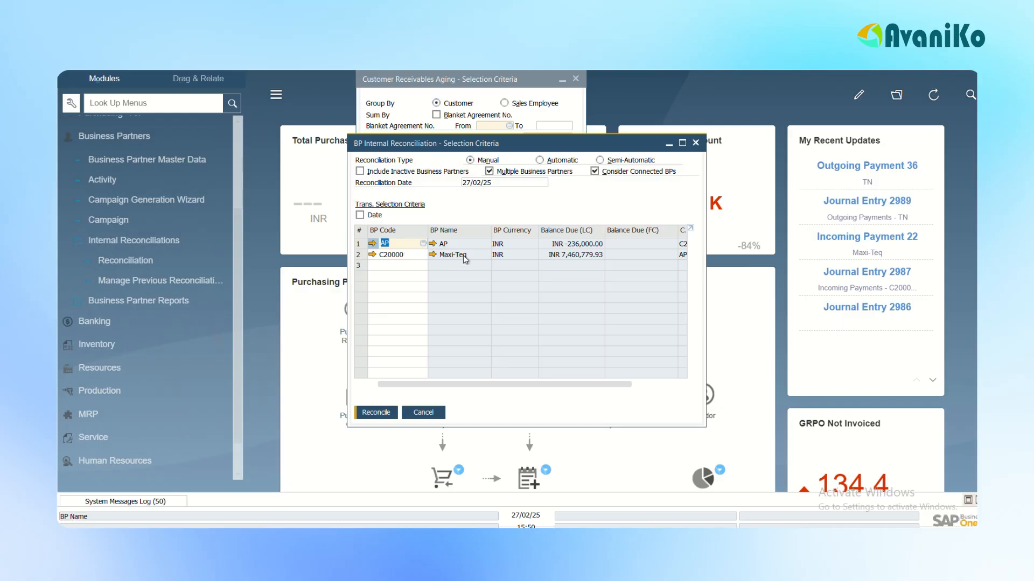
Step: Review the open transactions offered for reconciling AP with its connected customer, and cancel the reconciliation and the receivables aging criteria
{"action": "mouse_move", "coordinate": [509, 388]}
{"action": "left_mouse_down"}
{"action": "mouse_move", "coordinate": [593, 387]}
{"action": "mouse_move", "coordinate": [509, 387]}
{"action": "left_mouse_up"}
{"action": "left_click", "coordinate": [375, 413]}
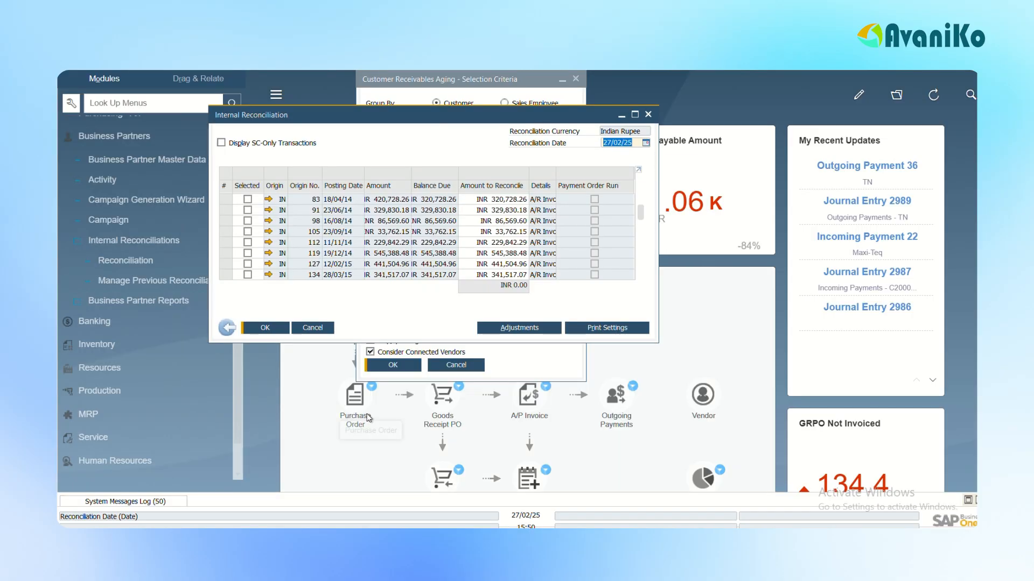
{"action": "left_click", "coordinate": [635, 115]}
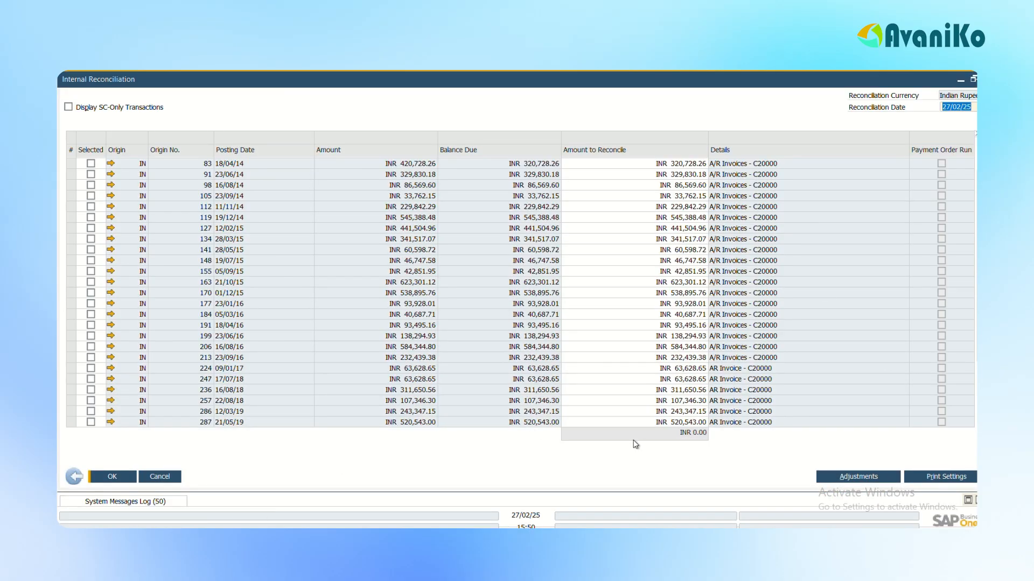
{"action": "left_click", "coordinate": [74, 478]}
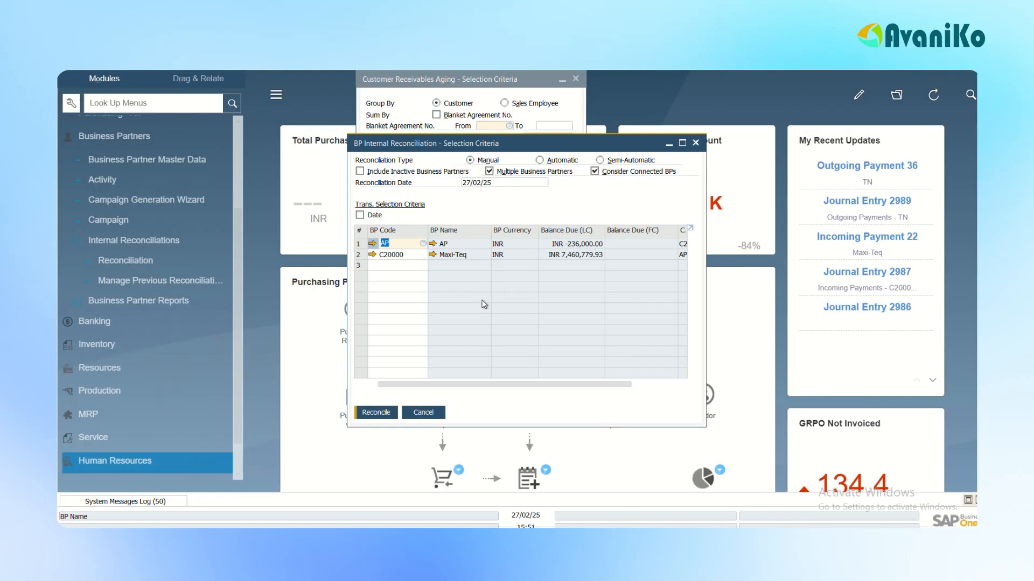
{"action": "left_click", "coordinate": [433, 415]}
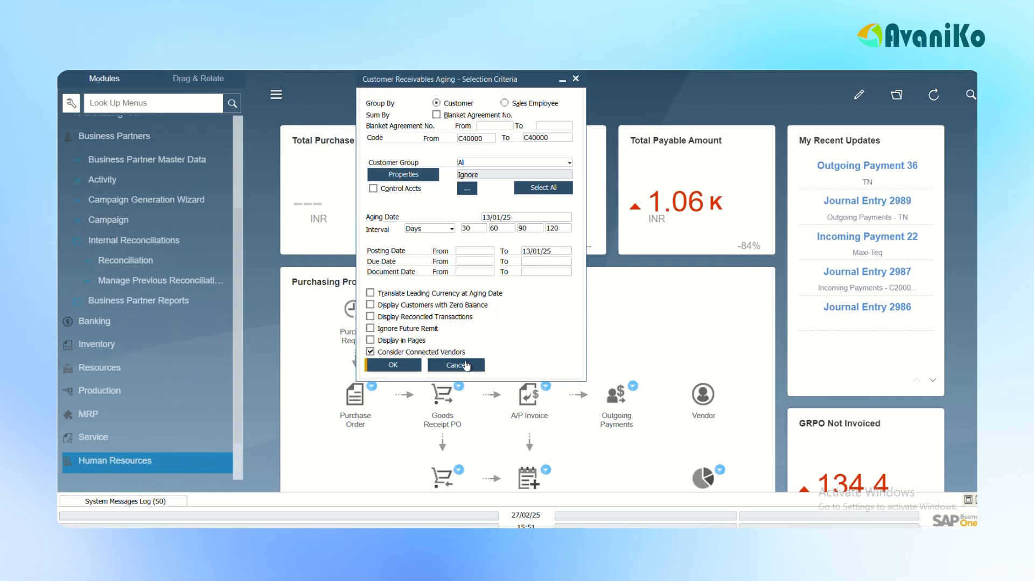
{"action": "left_click", "coordinate": [466, 366]}
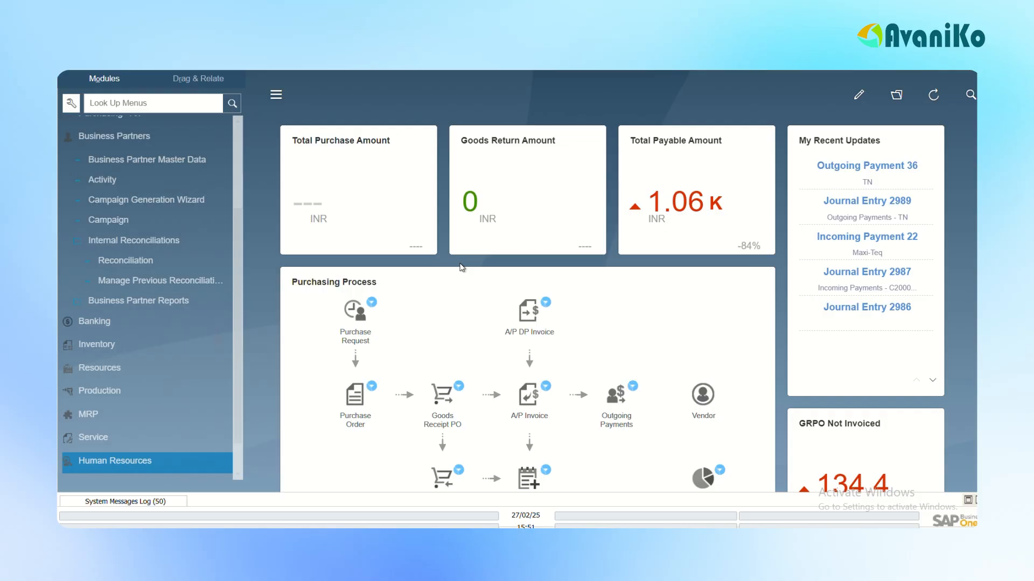